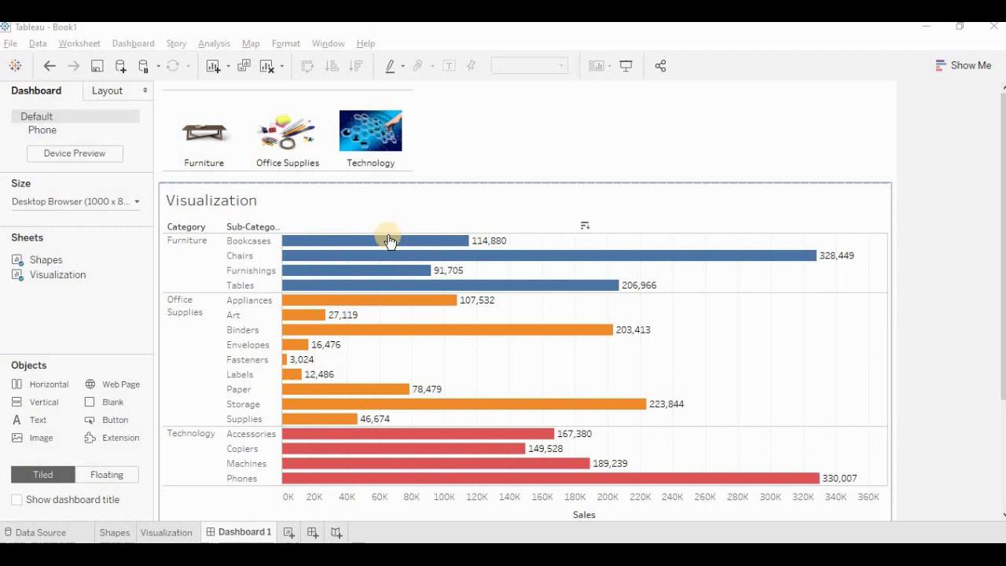
# Filter the sales bar chart to Furniture, then to Office Supplies, using the category images
pyautogui.click(194, 139)
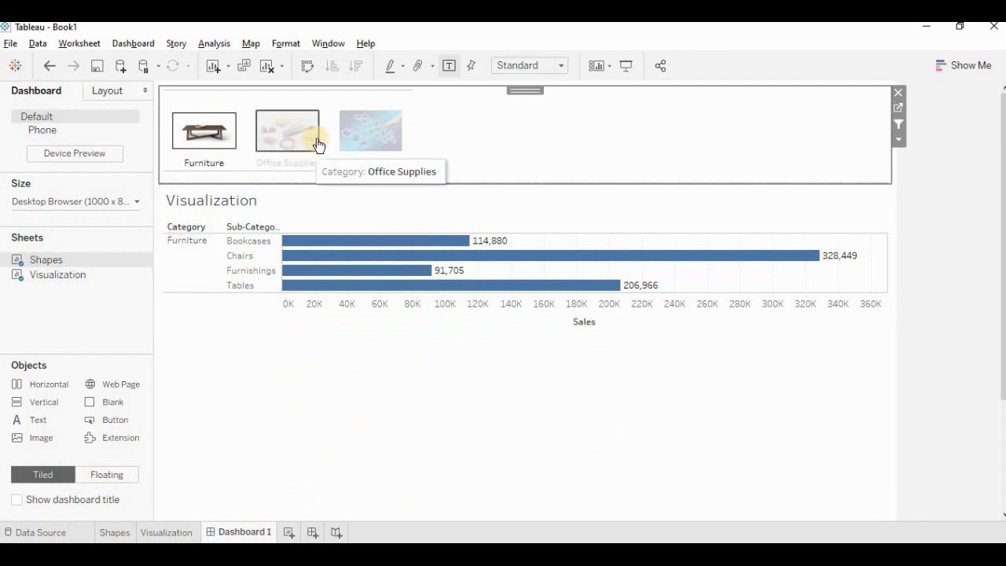
pyautogui.click(282, 136)
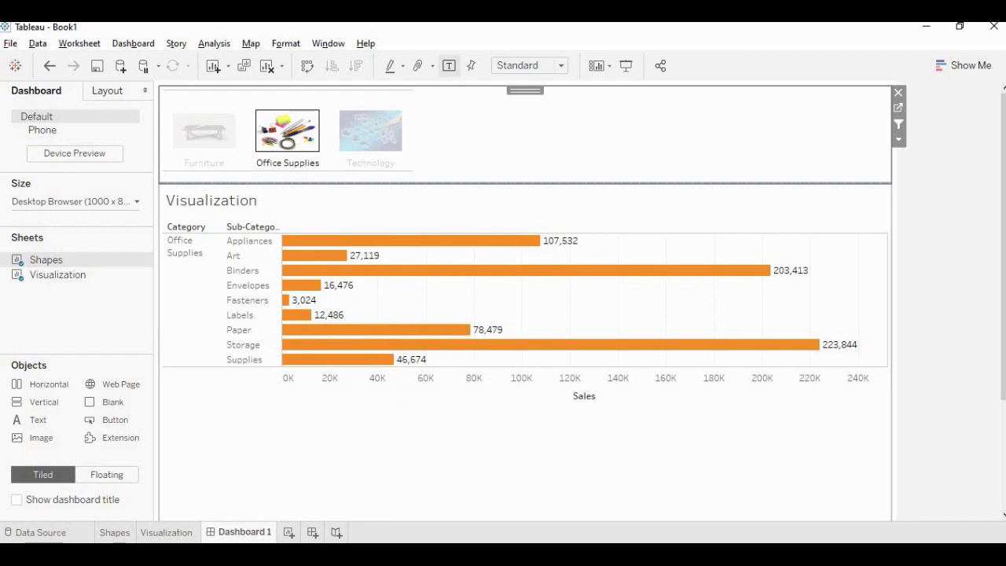
# Switch to the Notepad to-do list and select the text of the first two steps
pyautogui.hotkey('alt', 'Tab')
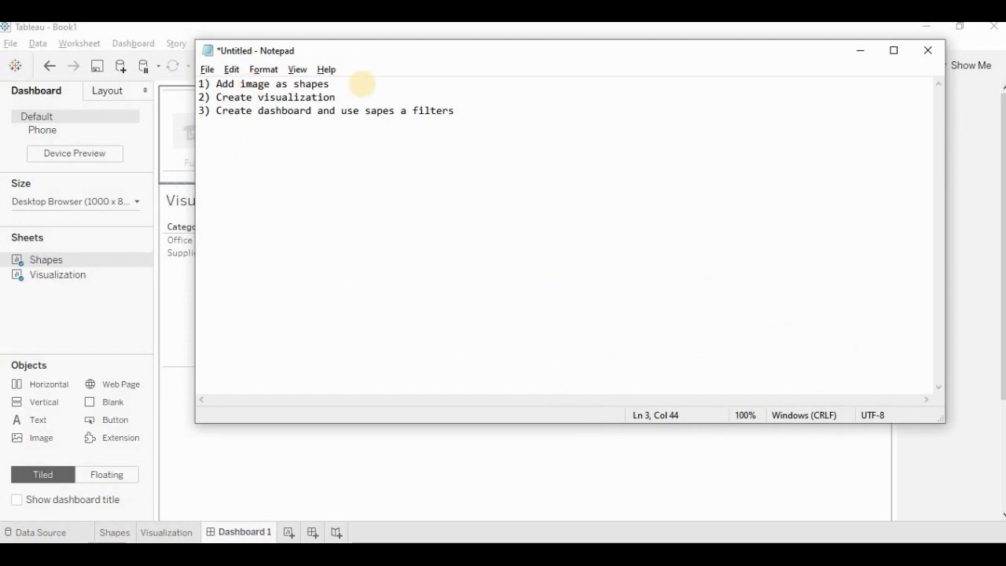
pyautogui.click(364, 84)
pyautogui.moveTo(364, 84); pyautogui.dragTo(216, 80)
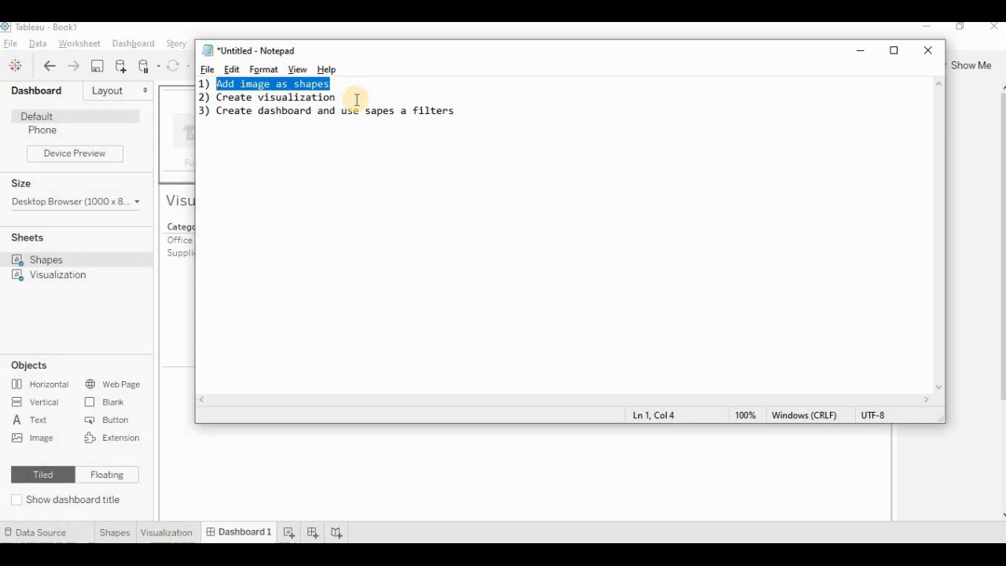
pyautogui.moveTo(355, 98); pyautogui.dragTo(215, 100)
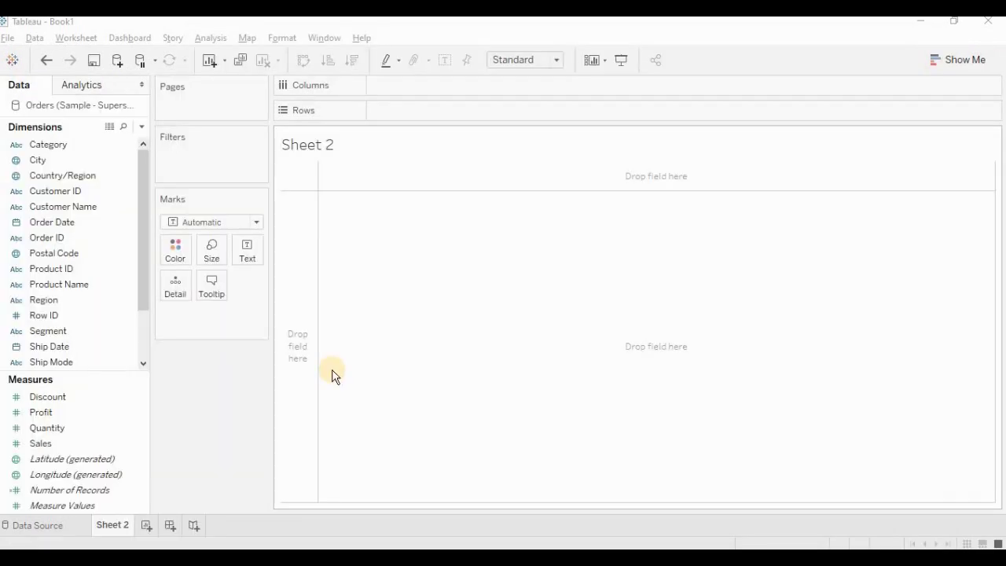
# Rename Sheet 2 to 'Shapes'
pyautogui.doubleClick(114, 531)
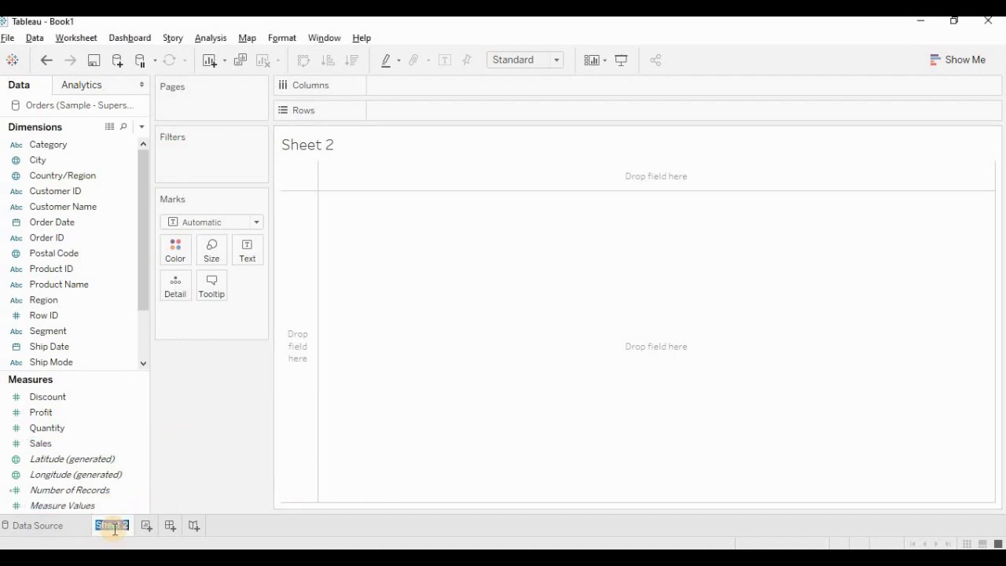
pyautogui.write('Shapes')
pyautogui.press('Return')
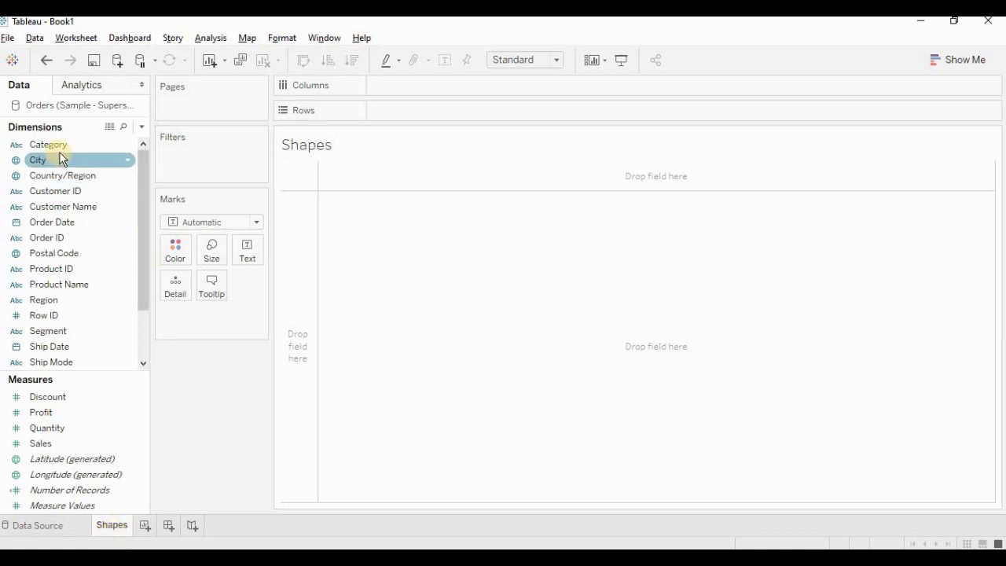
# Put Category on Rows with Shape marks, and drop Category onto Shape
pyautogui.moveTo(62, 150); pyautogui.dragTo(448, 112)
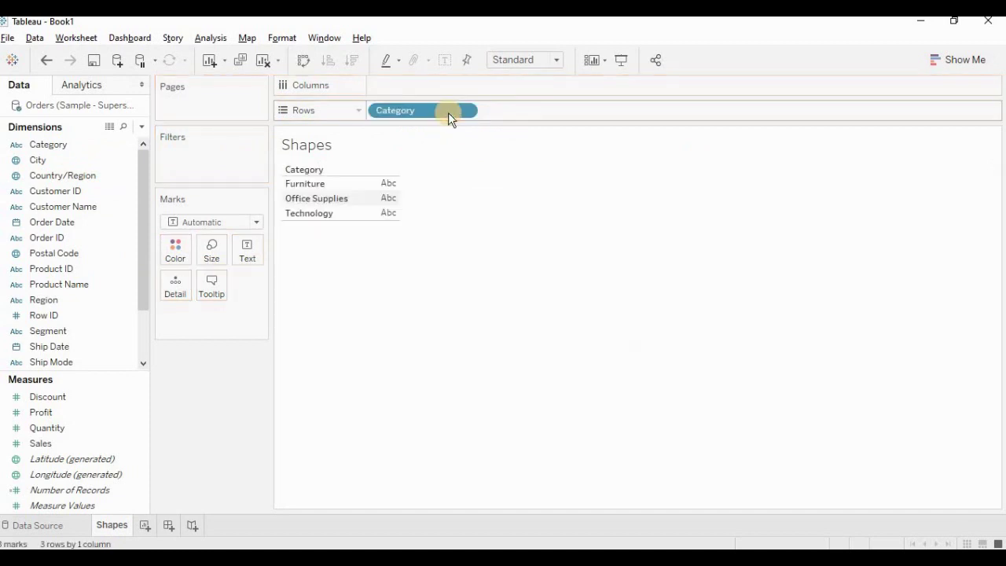
pyautogui.click(256, 225)
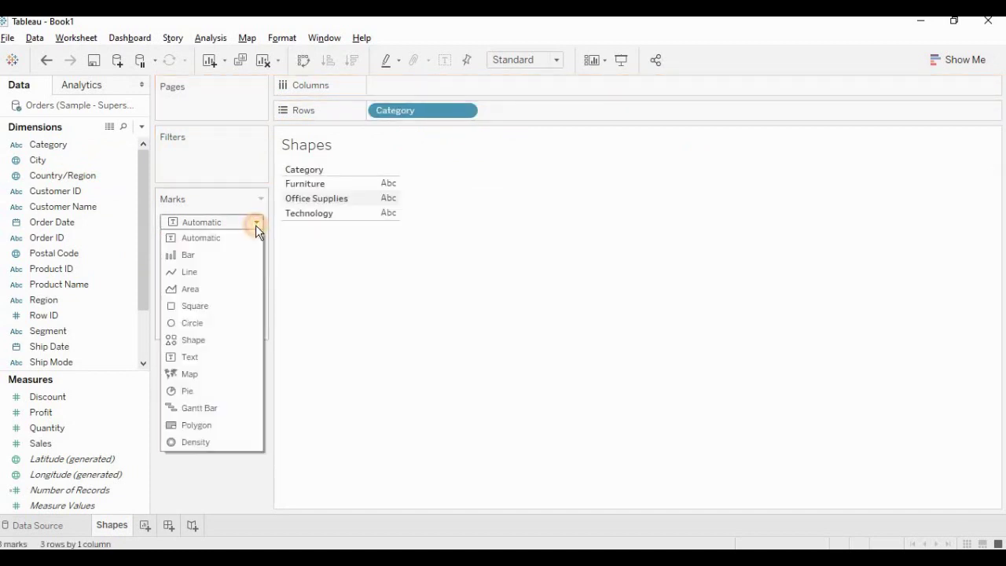
pyautogui.click(223, 343)
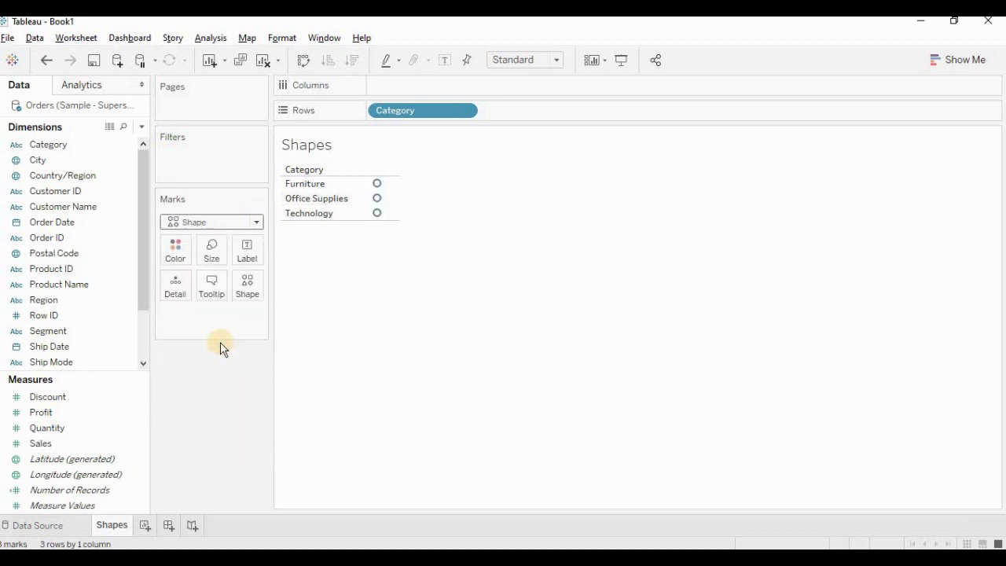
pyautogui.click(45, 146)
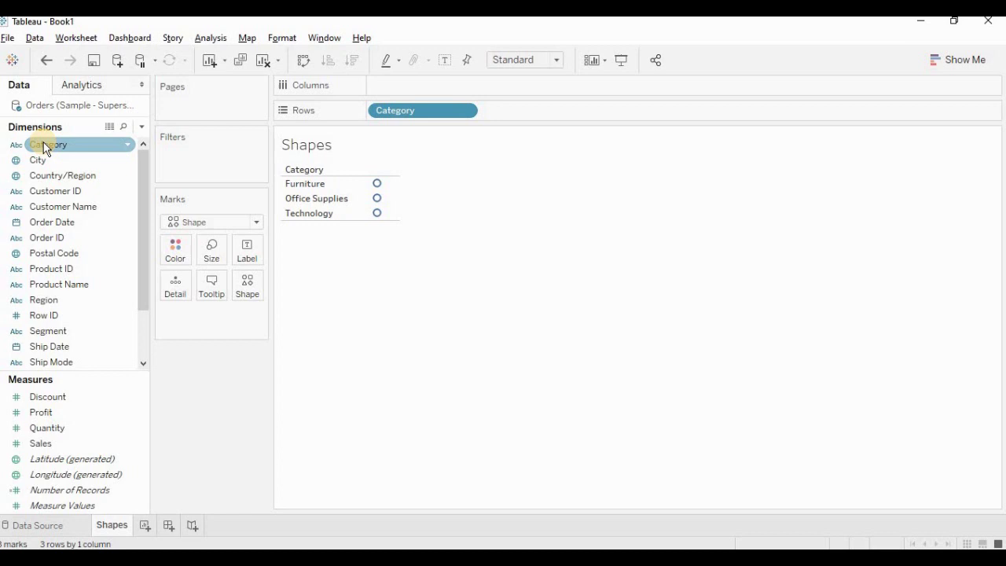
pyautogui.moveTo(45, 146); pyautogui.dragTo(252, 294)
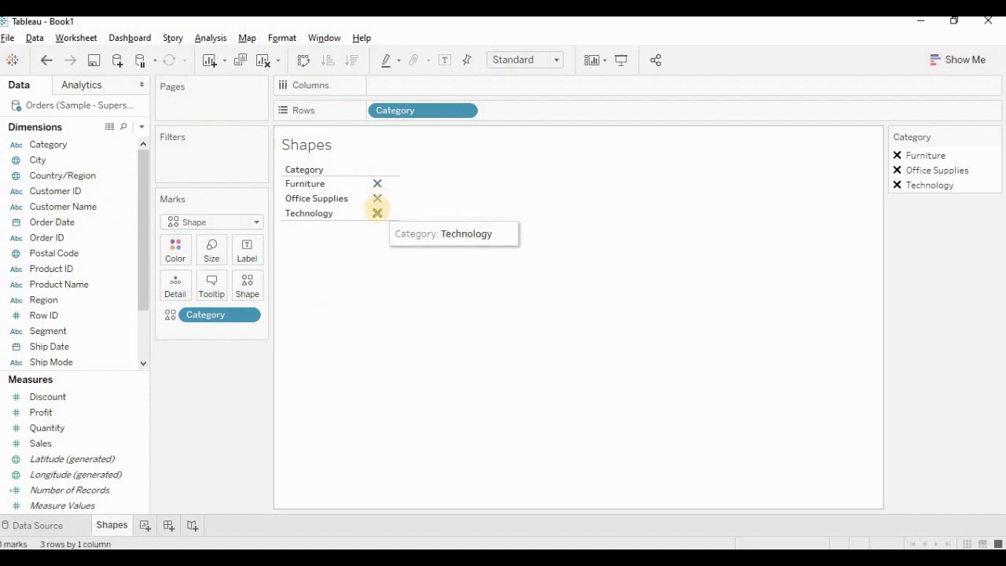
# Open Edit Shape for Category, preview the Bug Tracking palette, then go to the repository Shapes folder
pyautogui.click(247, 290)
pyautogui.click(578, 182)
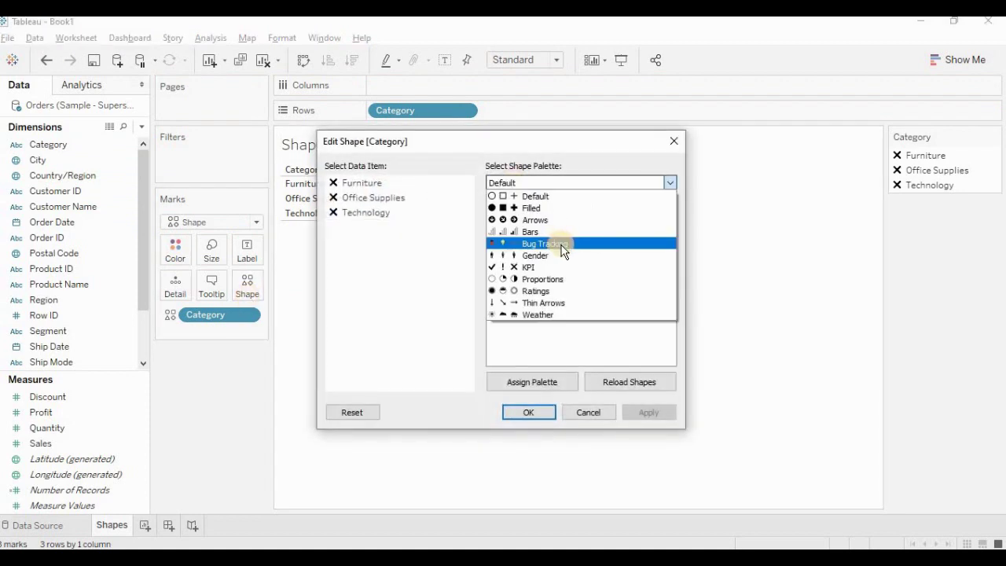
pyautogui.click(562, 250)
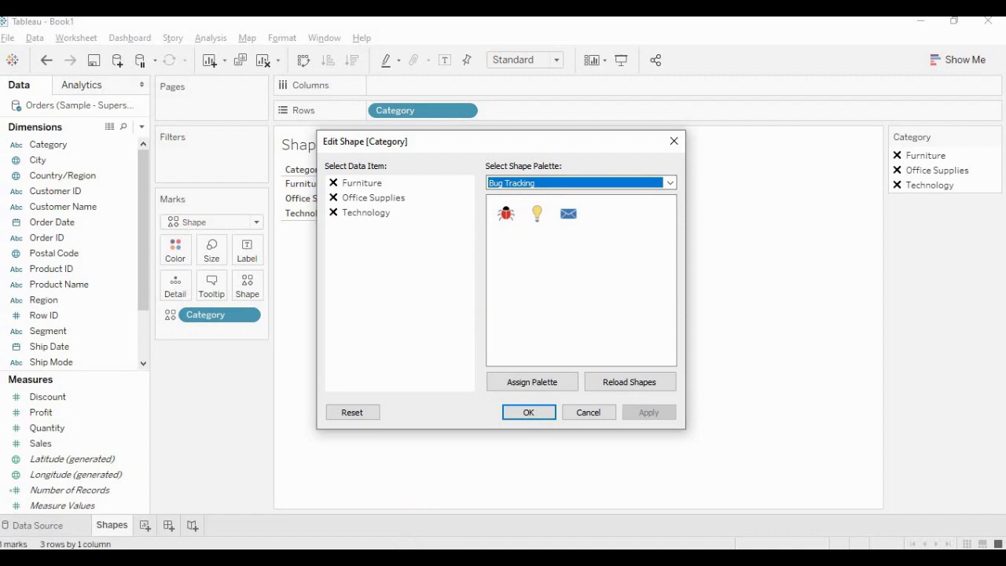
pyautogui.click(386, 532)
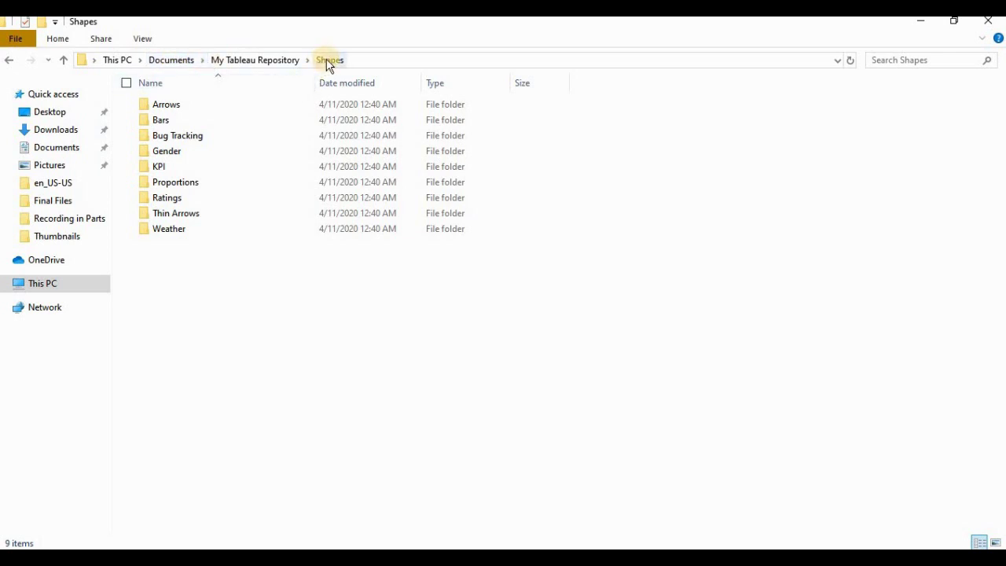
# Create and open a new folder named 'Category' inside the Shapes folder
pyautogui.rightClick(194, 298)
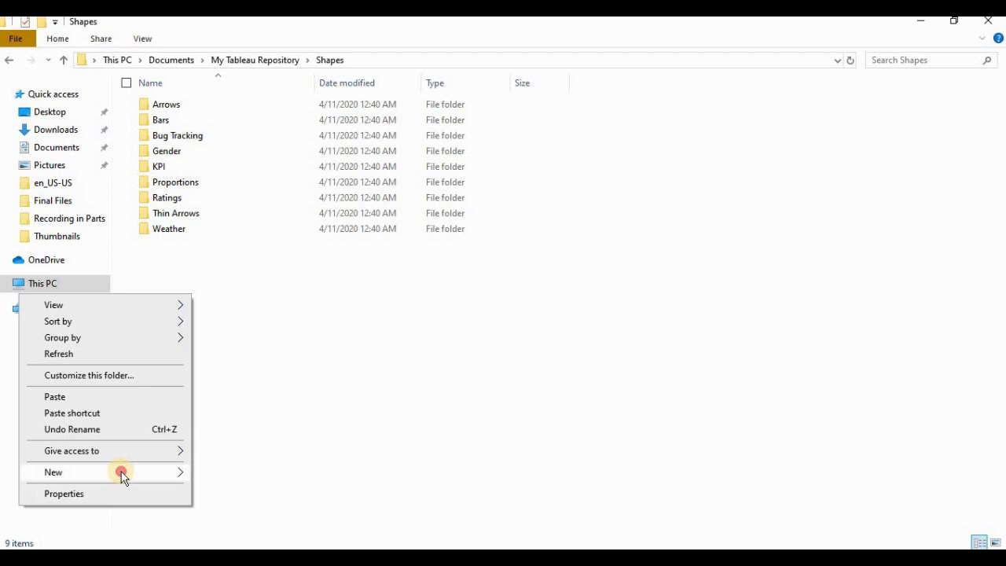
pyautogui.click(206, 471)
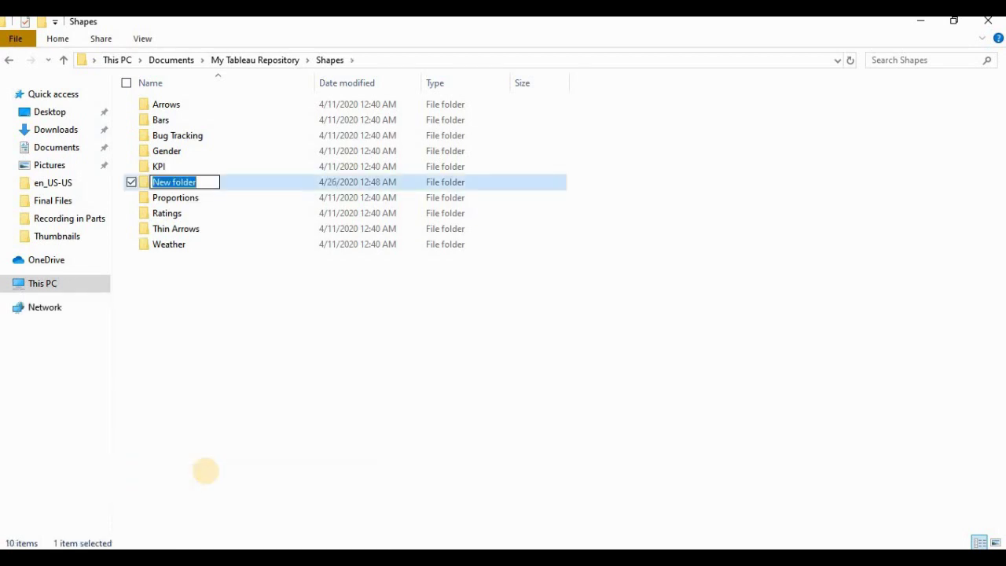
pyautogui.write('Ca')
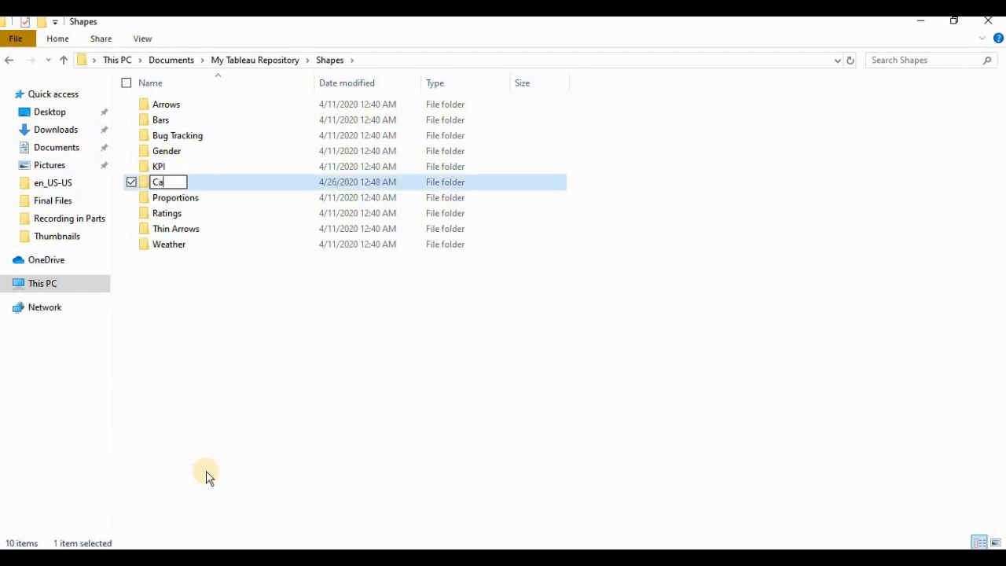
pyautogui.write('tegory')
pyautogui.press('Return')
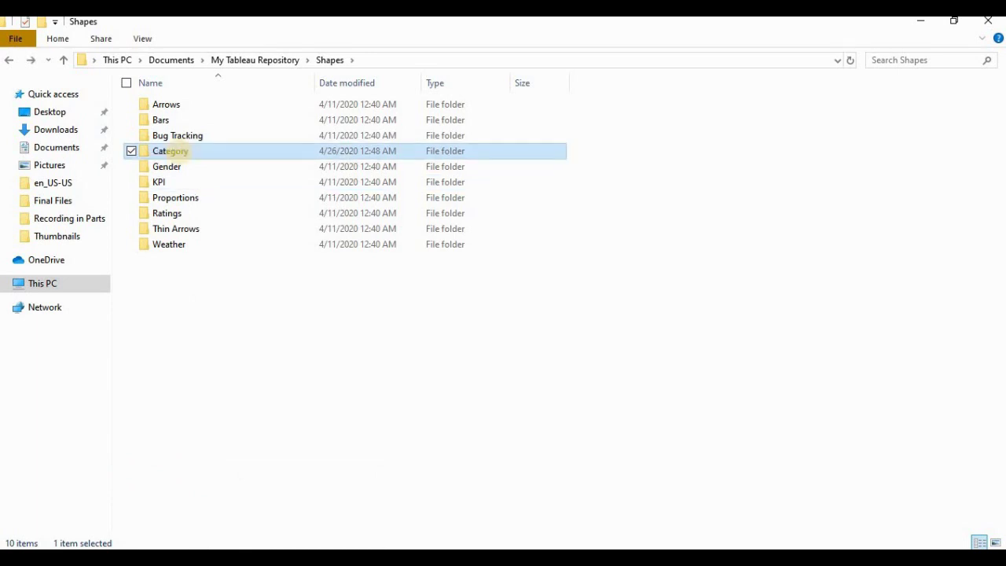
pyautogui.doubleClick(180, 154)
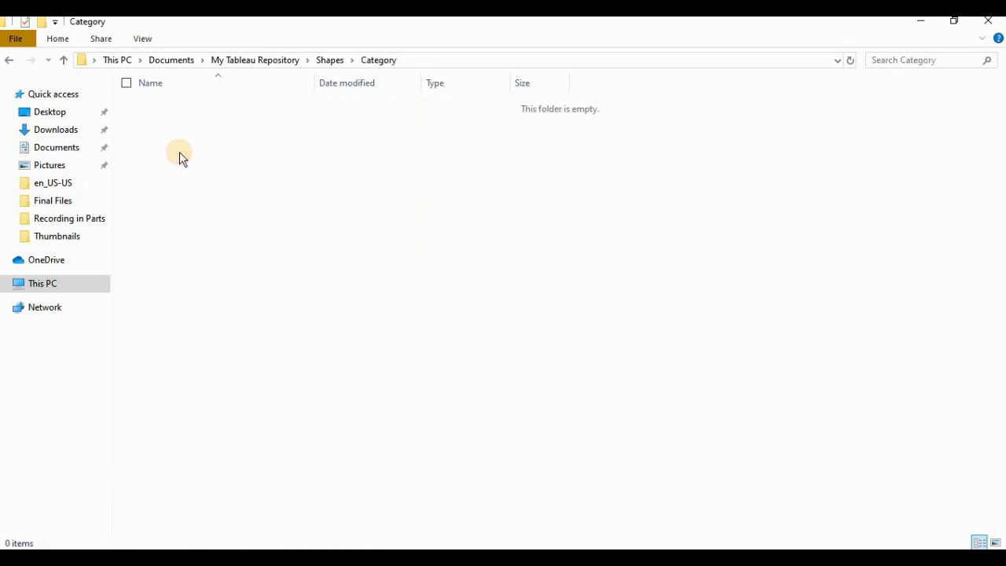
# Paste the Furniture, Office Supplies and Technologies JPGs into it and return to Tableau
pyautogui.hotkey('ctrl', 'v')
pyautogui.click(179, 120)
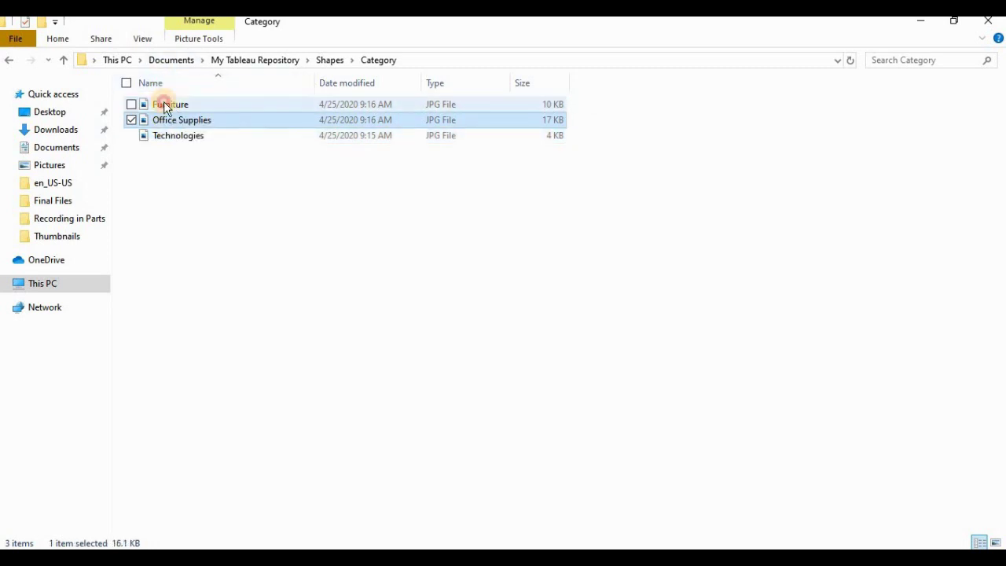
pyautogui.click(163, 102)
pyautogui.click(179, 122)
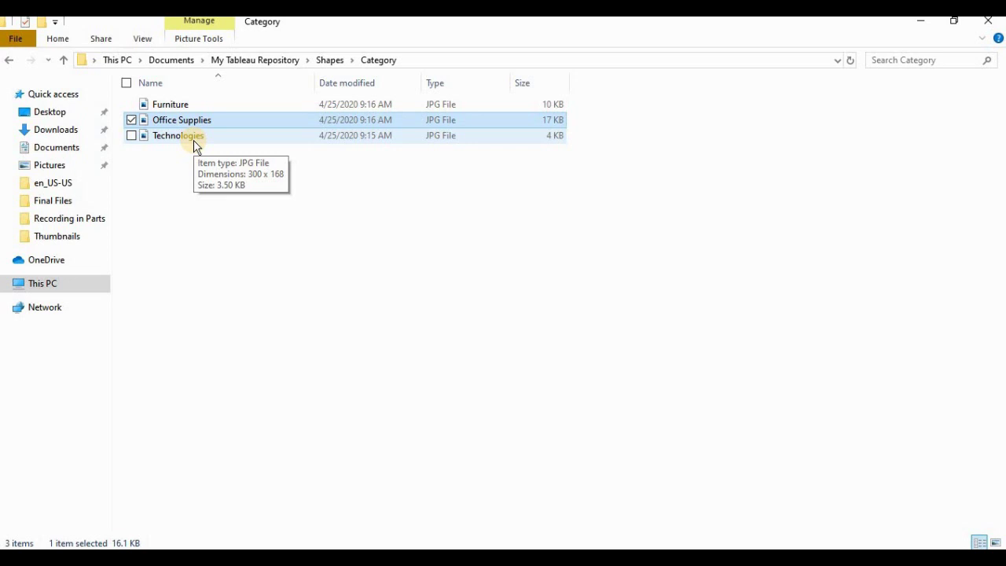
pyautogui.click(193, 139)
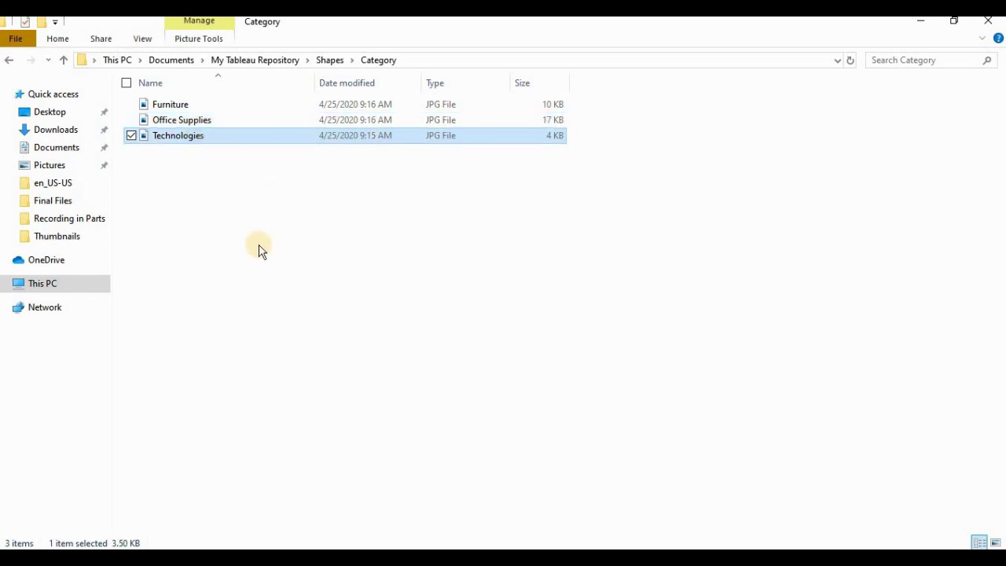
pyautogui.press('alt')
pyautogui.hotkey('alt', 'Tab')
pyautogui.hotkey('alt', 'Tab')
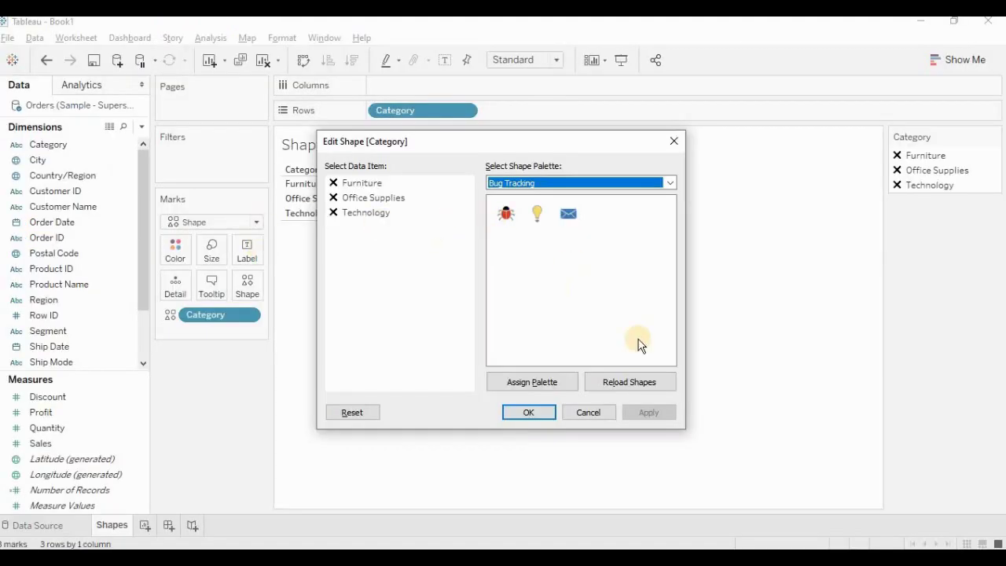
# Reload shapes and select the new Category palette in Edit Shape
pyautogui.click(634, 384)
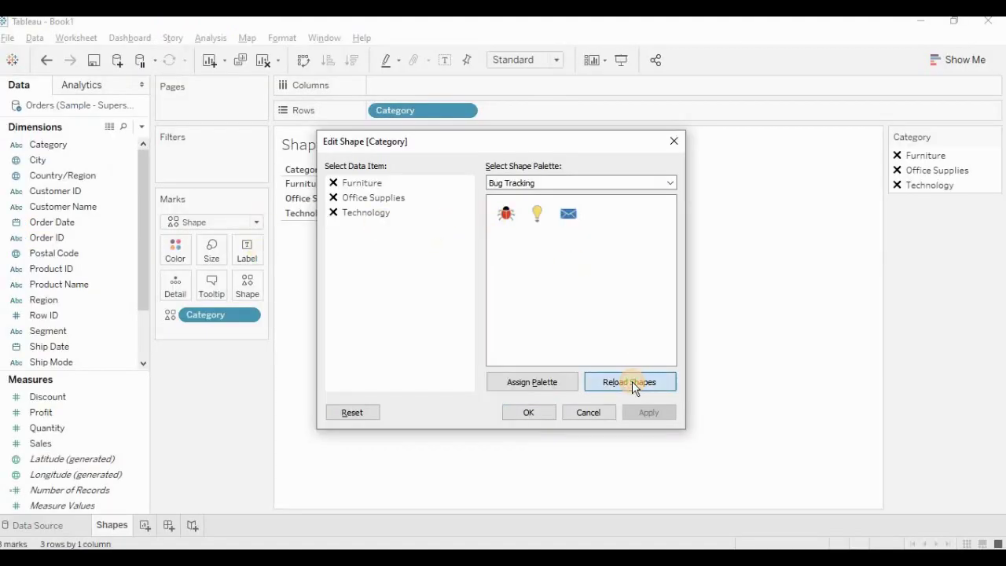
pyautogui.click(592, 182)
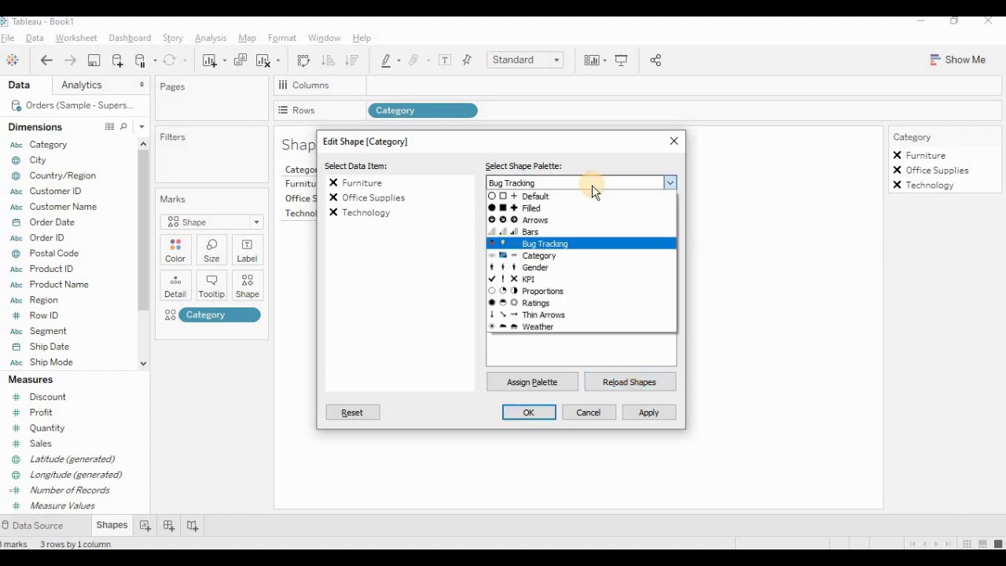
pyautogui.click(557, 255)
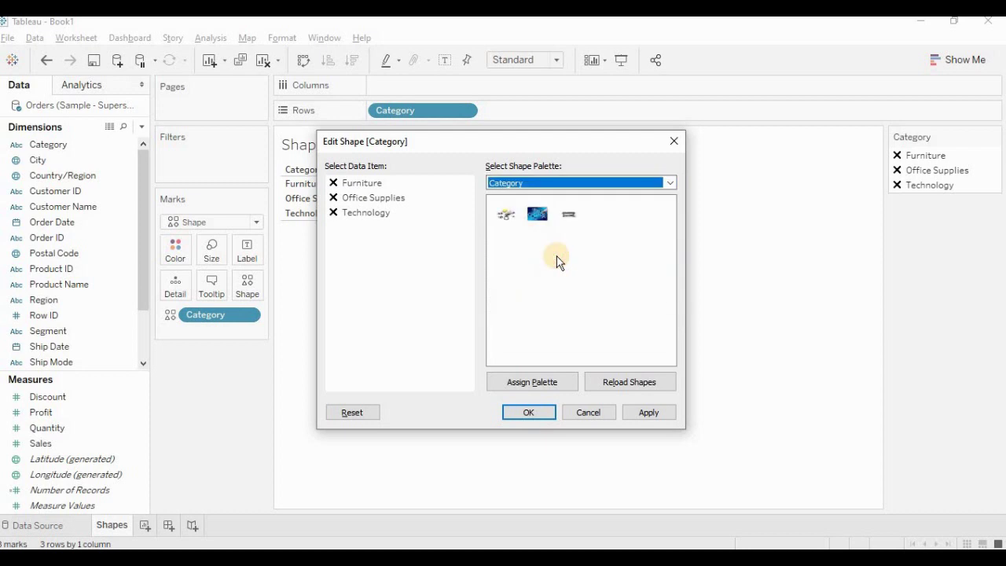
# Assign the table, stationery and network pictures to Furniture, Office Supplies and Technology, and apply
pyautogui.click(366, 184)
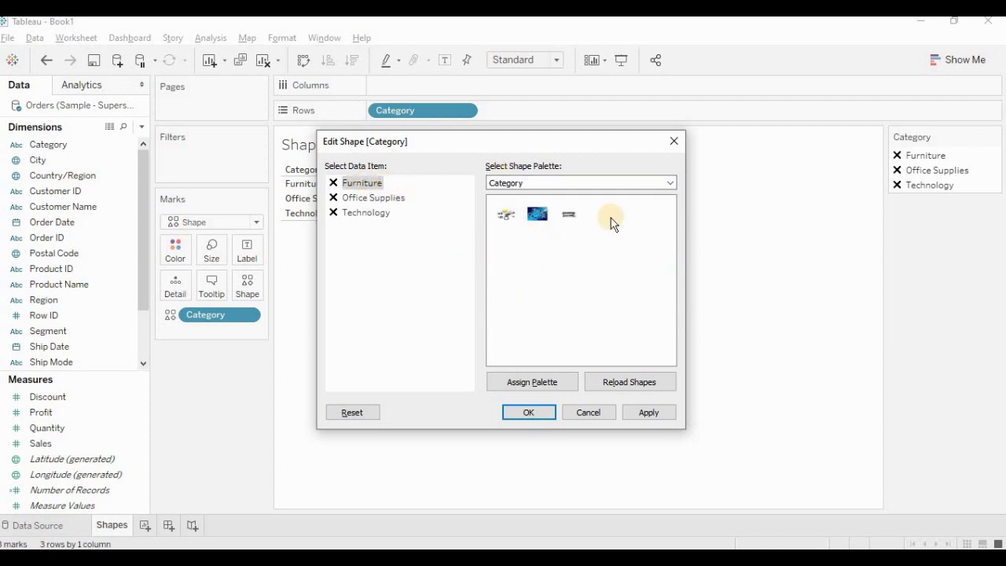
pyautogui.click(578, 223)
pyautogui.click(388, 199)
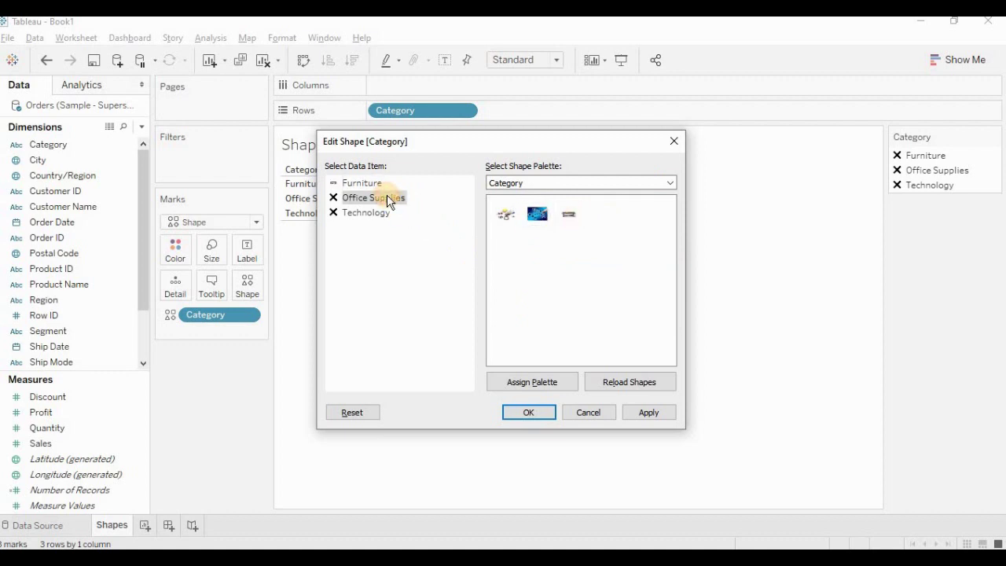
pyautogui.click(504, 219)
pyautogui.click(384, 212)
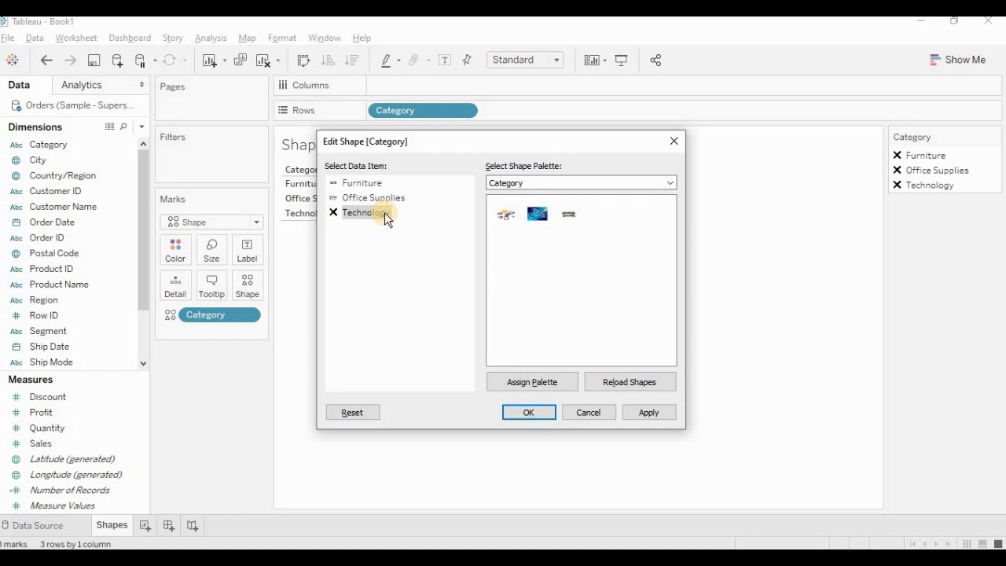
pyautogui.click(538, 214)
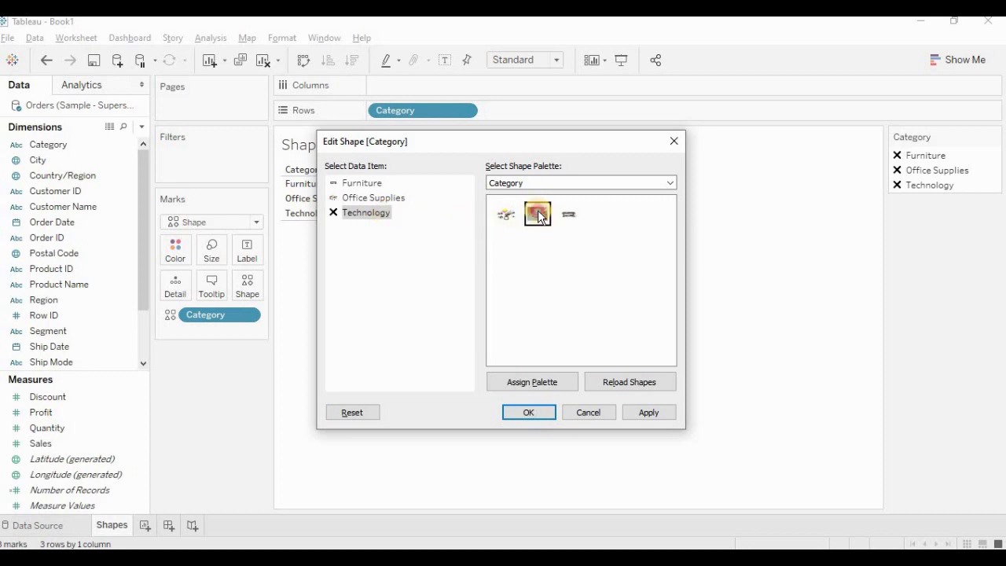
pyautogui.click(647, 417)
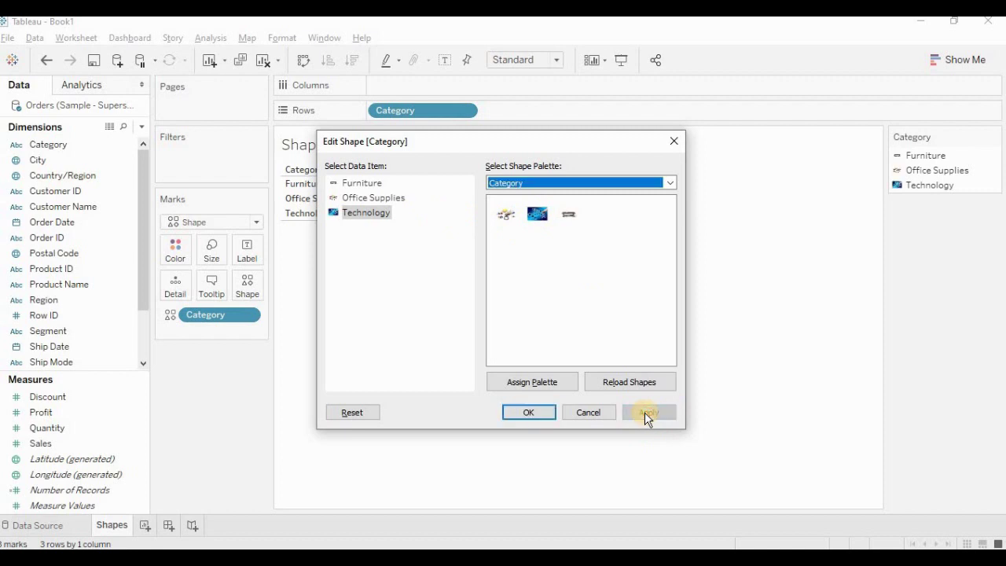
pyautogui.click(538, 414)
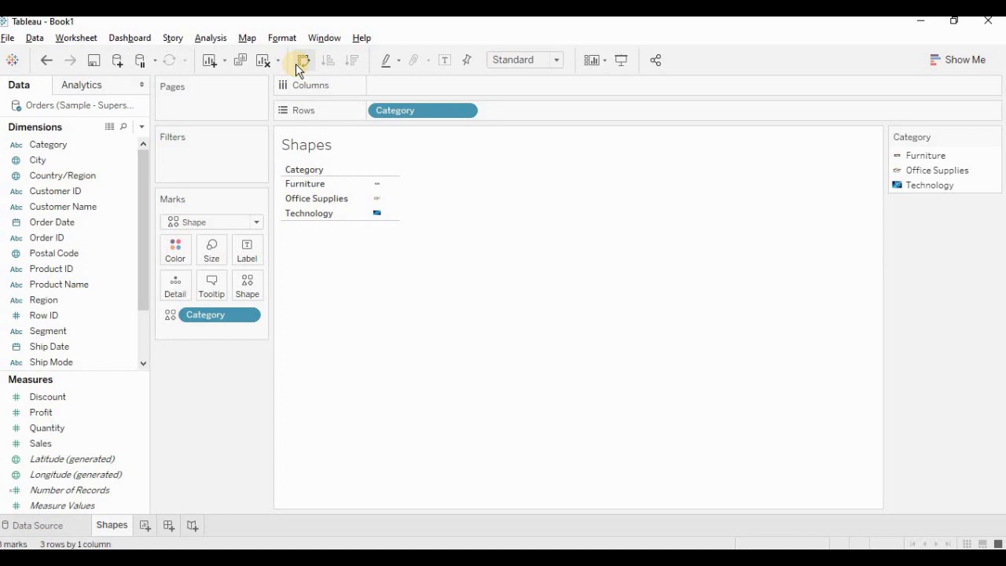
# Swap rows and columns, and hide the sheet title, field labels and category headers
pyautogui.click(295, 64)
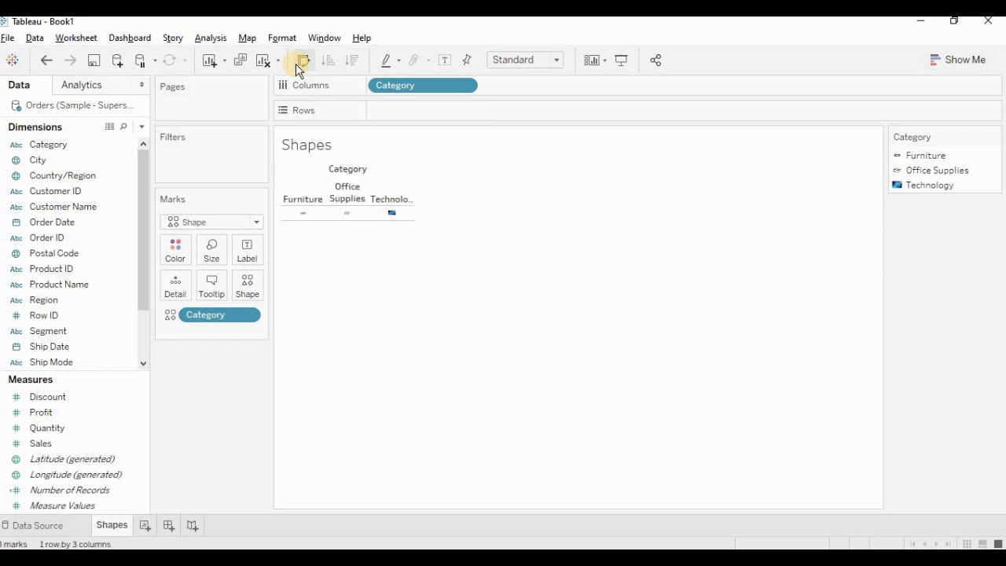
pyautogui.rightClick(323, 144)
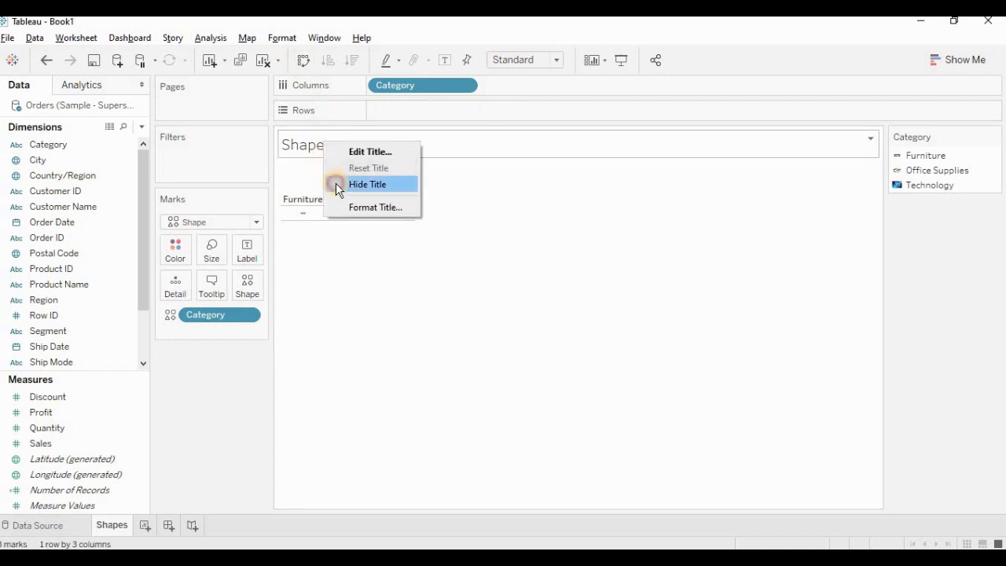
pyautogui.click(336, 186)
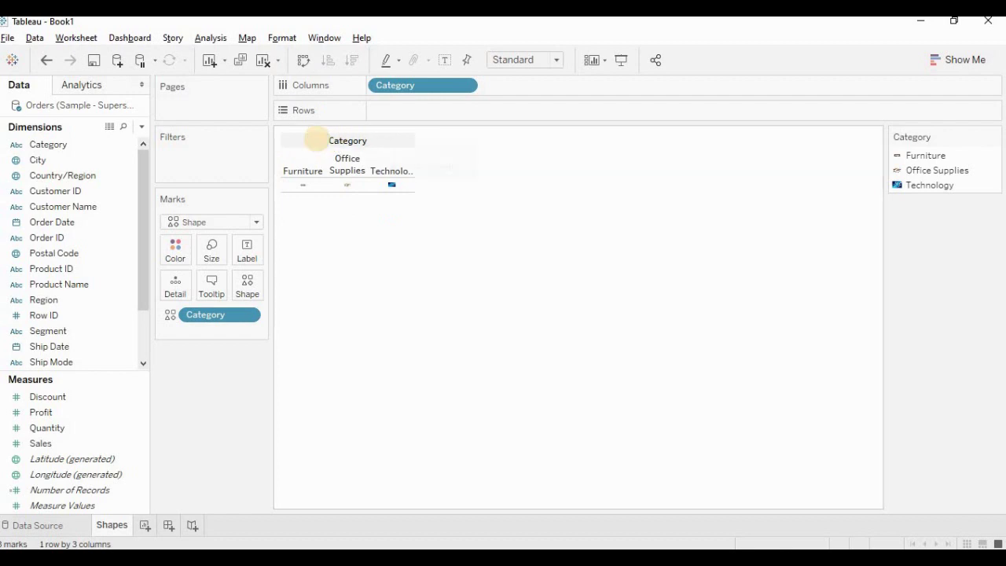
pyautogui.rightClick(318, 140)
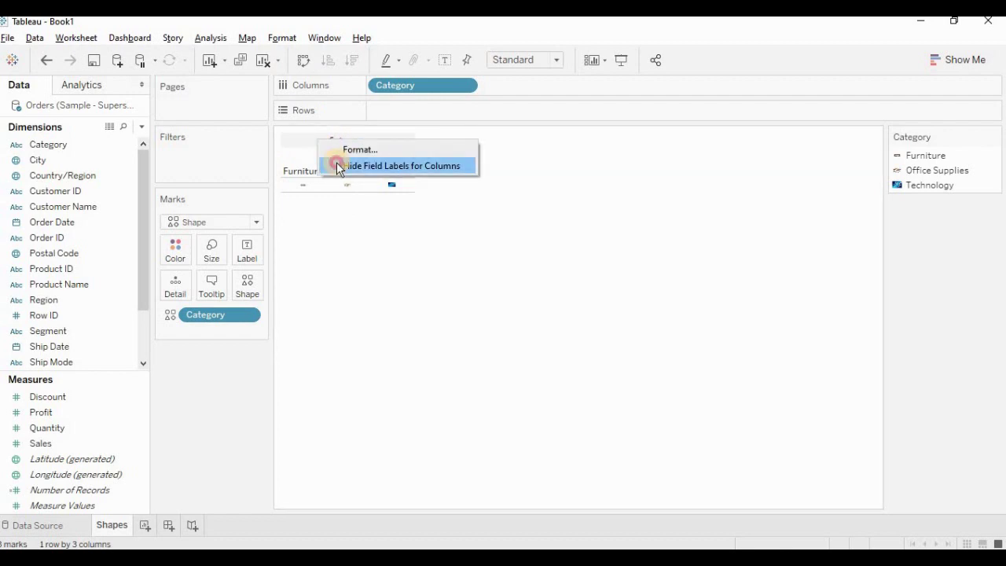
pyautogui.click(337, 165)
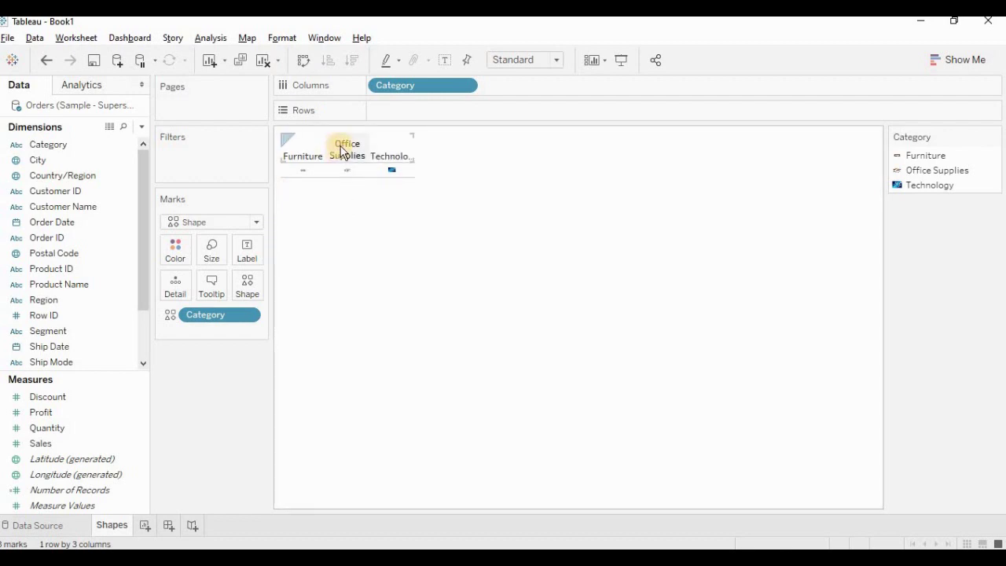
pyautogui.rightClick(341, 149)
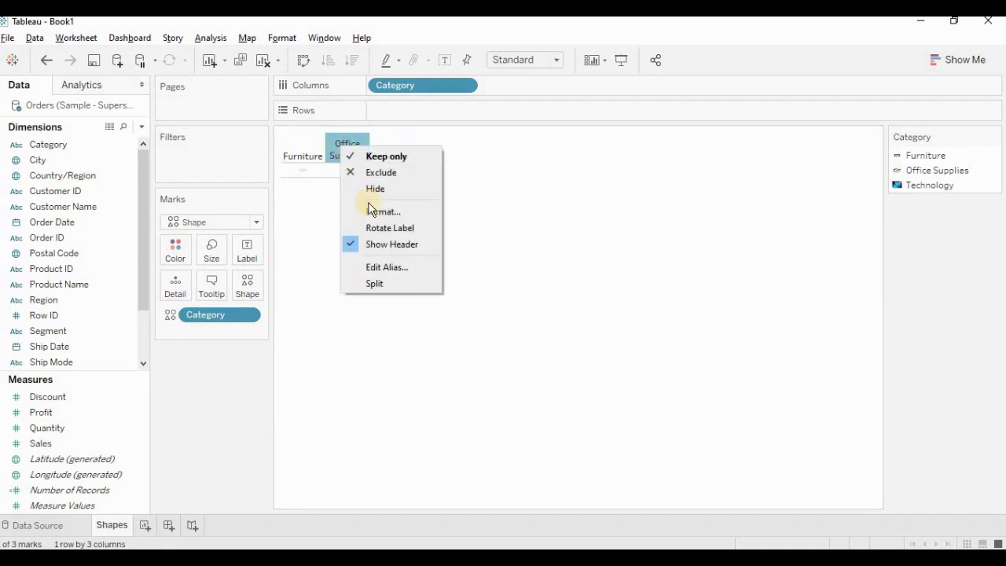
pyautogui.click(385, 245)
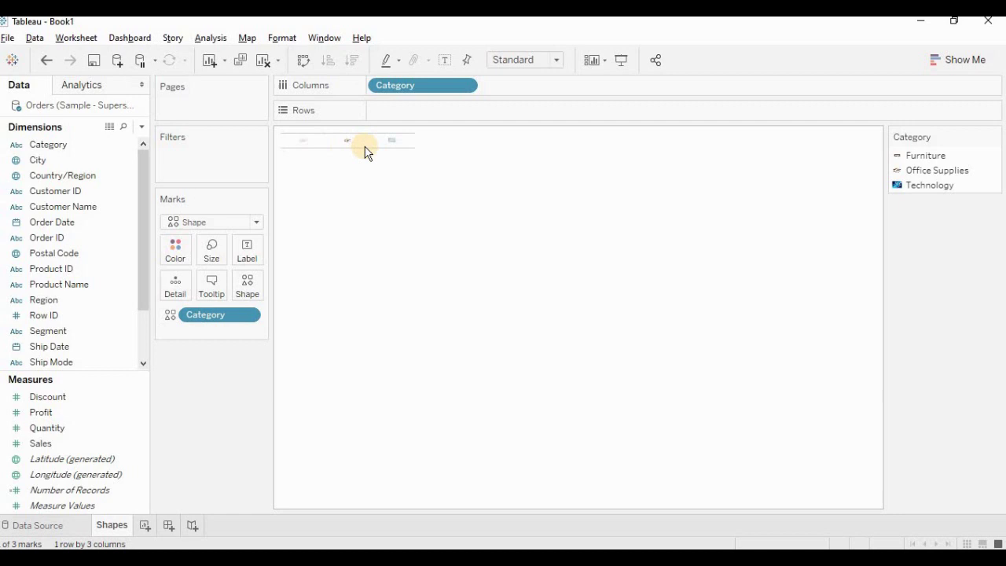
# Enlarge the cells and raise the mark Size slider so the pictures appear bigger
pyautogui.moveTo(343, 151)
pyautogui.click(337, 140)
pyautogui.moveTo(351, 195); pyautogui.dragTo(351, 228)
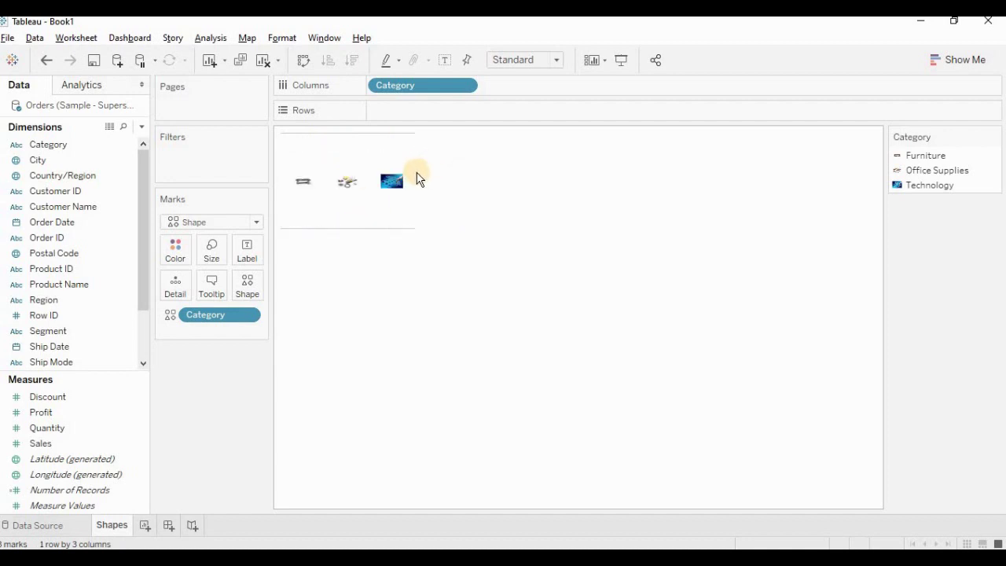
pyautogui.moveTo(414, 173); pyautogui.dragTo(500, 174)
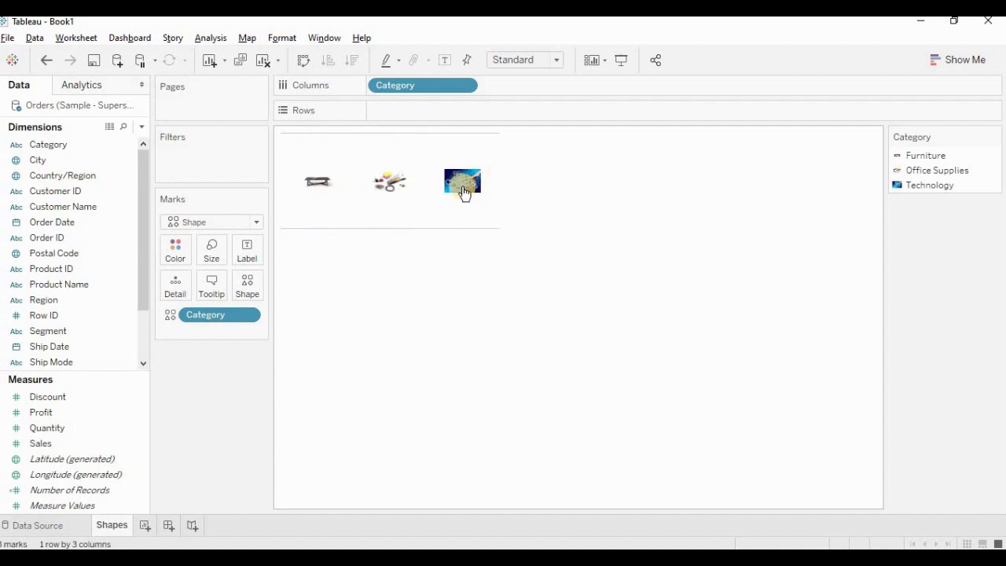
pyautogui.click(213, 252)
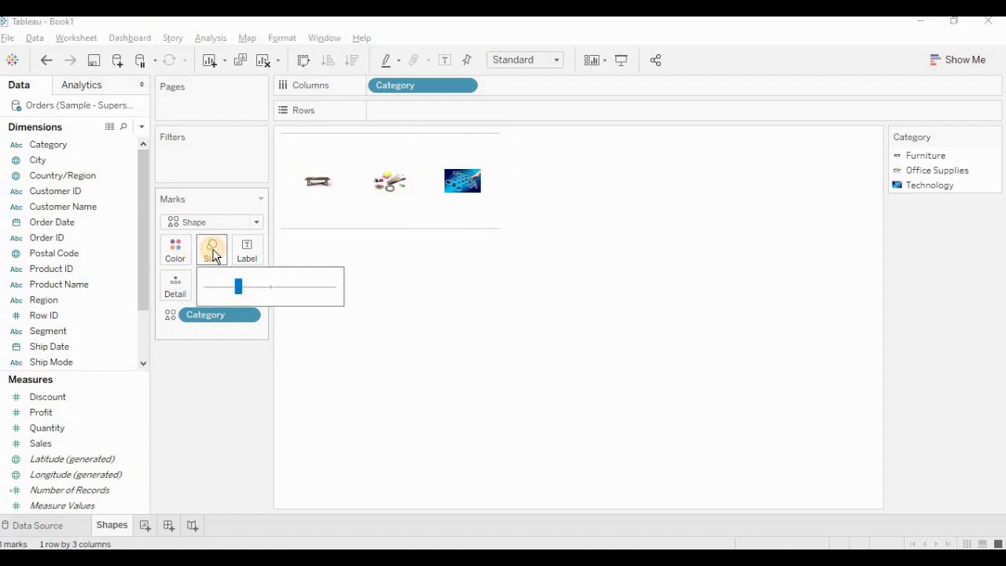
pyautogui.moveTo(238, 286); pyautogui.dragTo(264, 292)
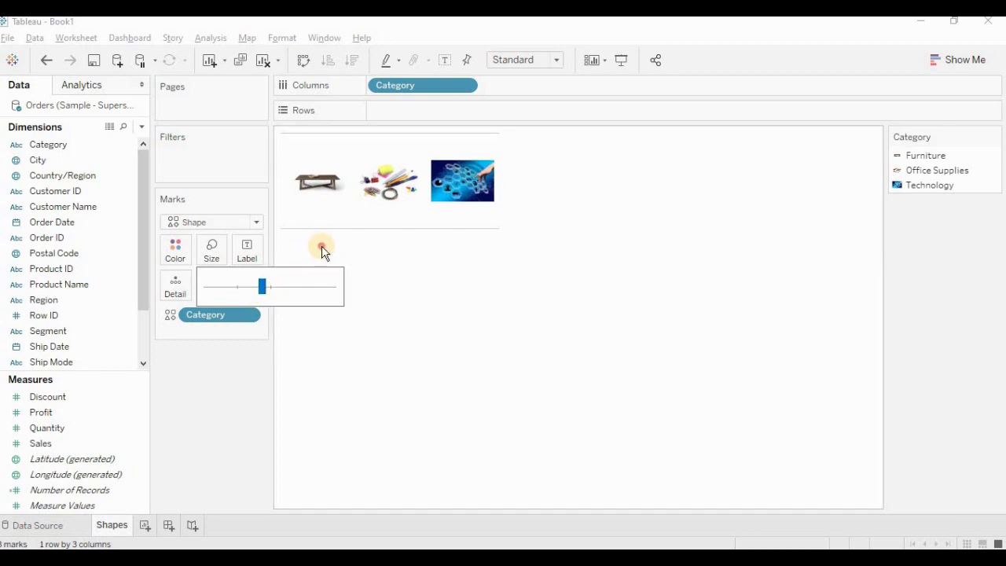
pyautogui.click(322, 250)
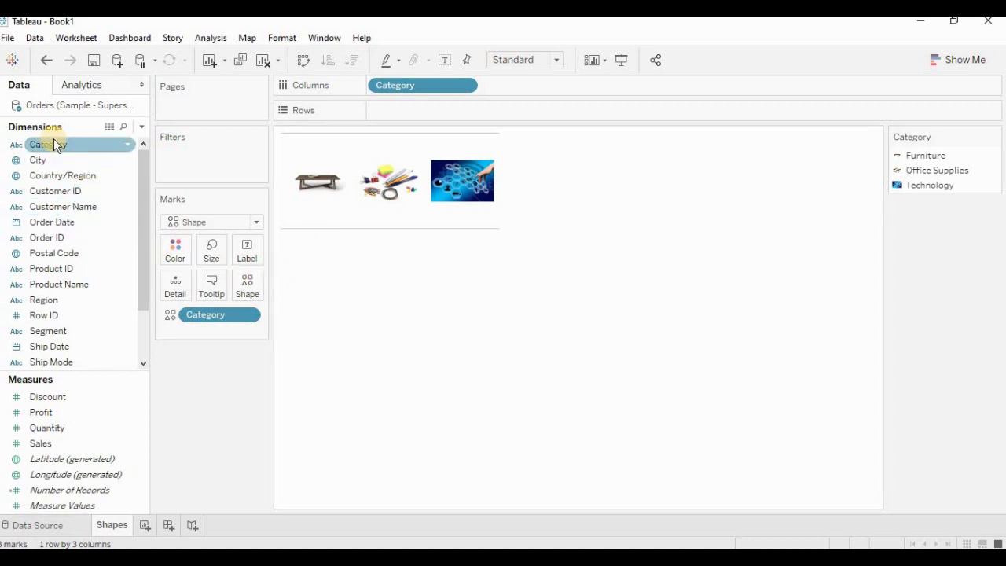
# Add Category as the mark label with Bottom Center alignment
pyautogui.moveTo(54, 139); pyautogui.dragTo(252, 250)
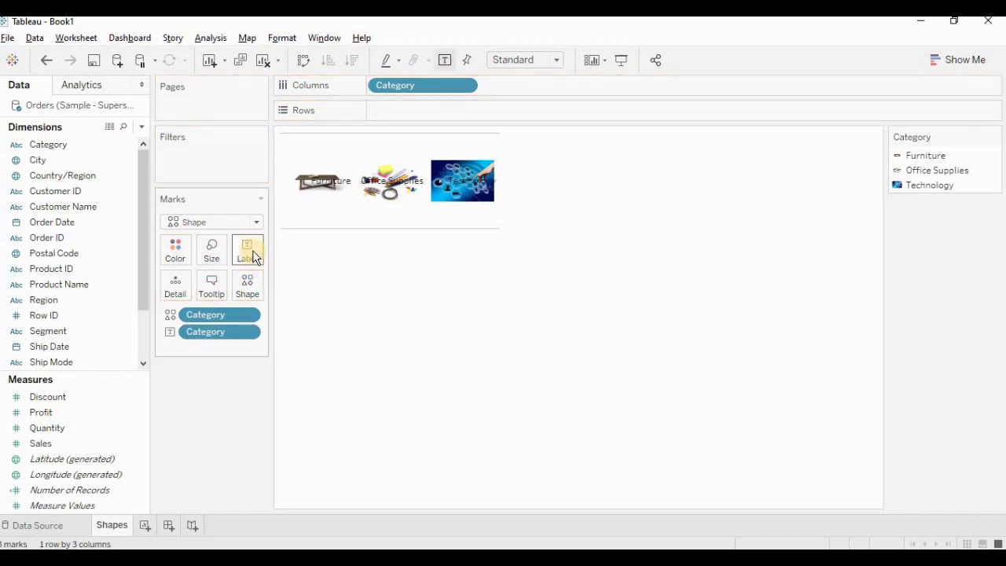
pyautogui.click(253, 250)
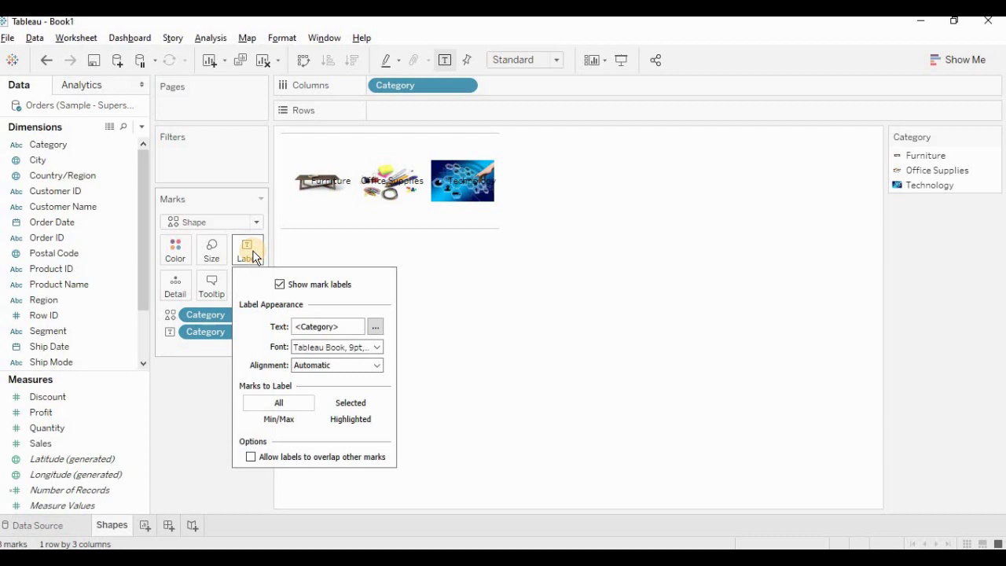
pyautogui.click(352, 370)
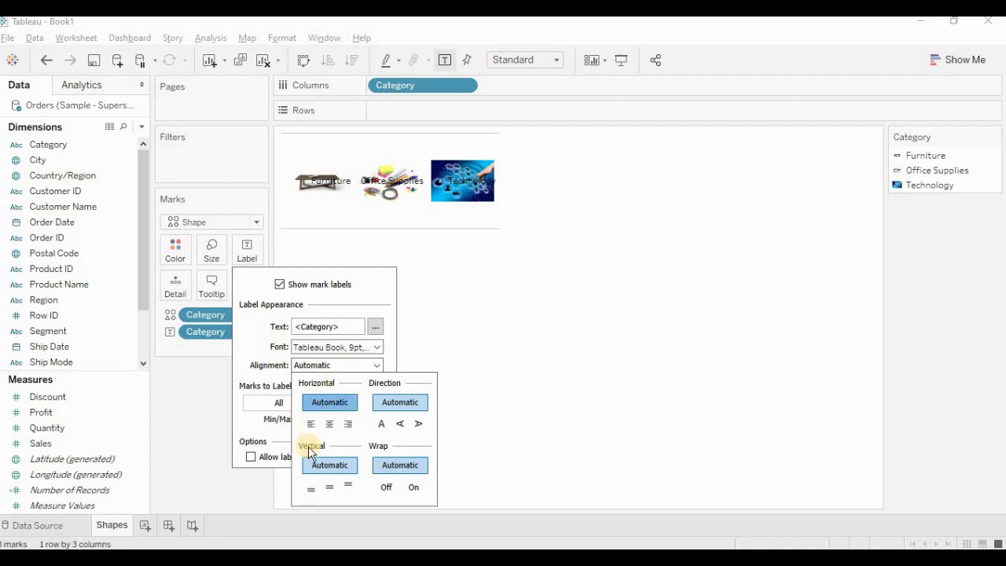
pyautogui.click(309, 489)
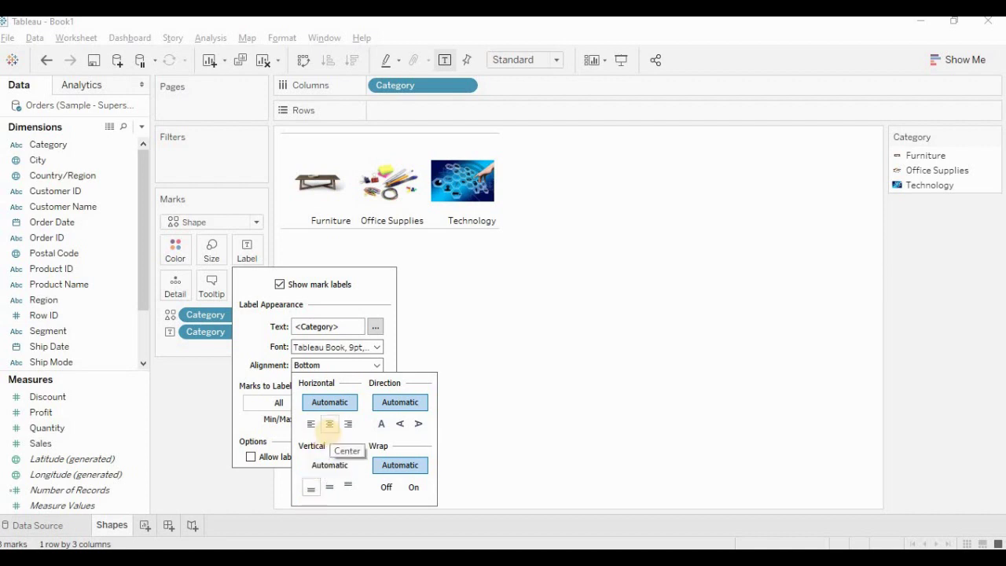
pyautogui.click(330, 424)
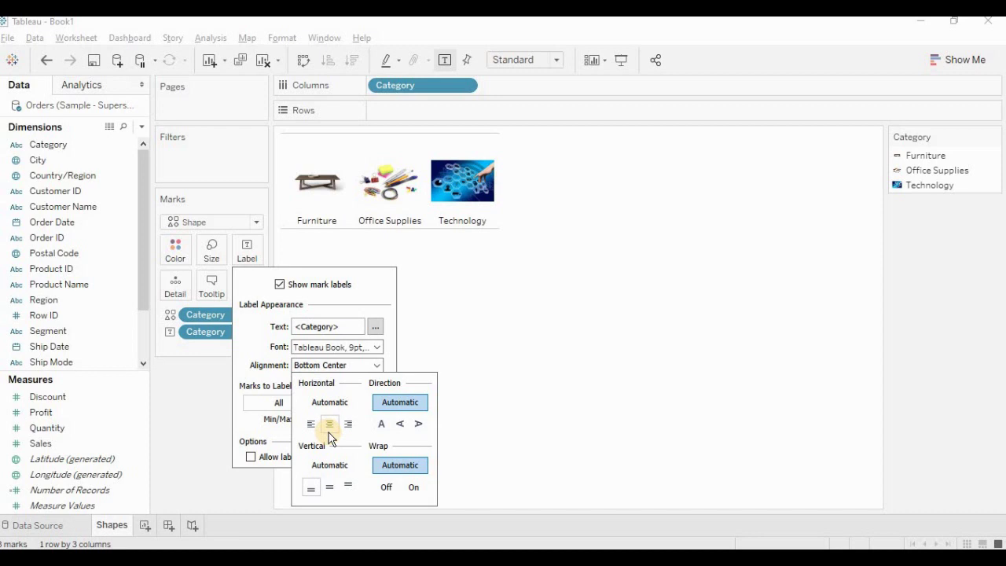
pyautogui.click(214, 445)
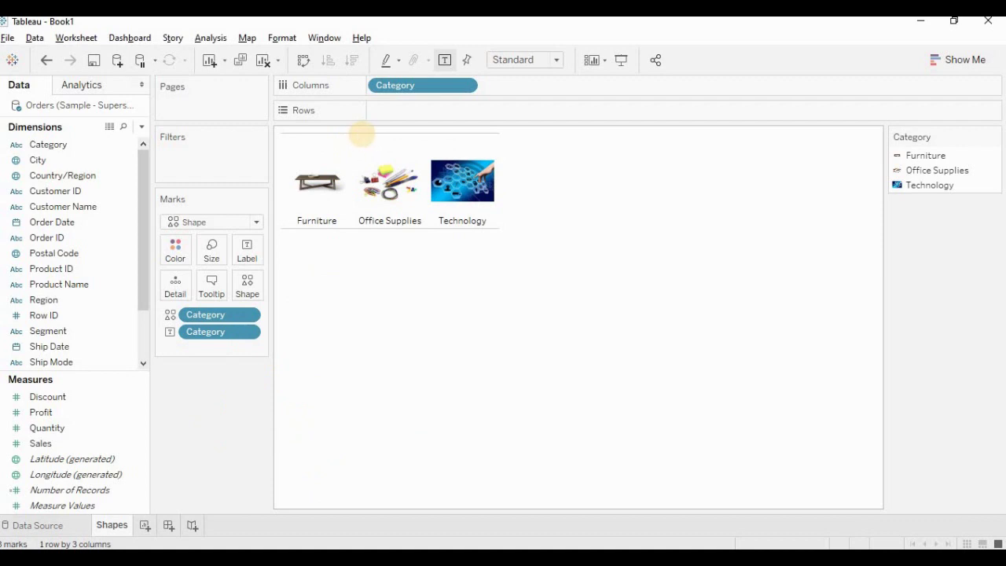
# Set the Row Divider pane line to None in Format Borders, then close the pane
pyautogui.rightClick(364, 135)
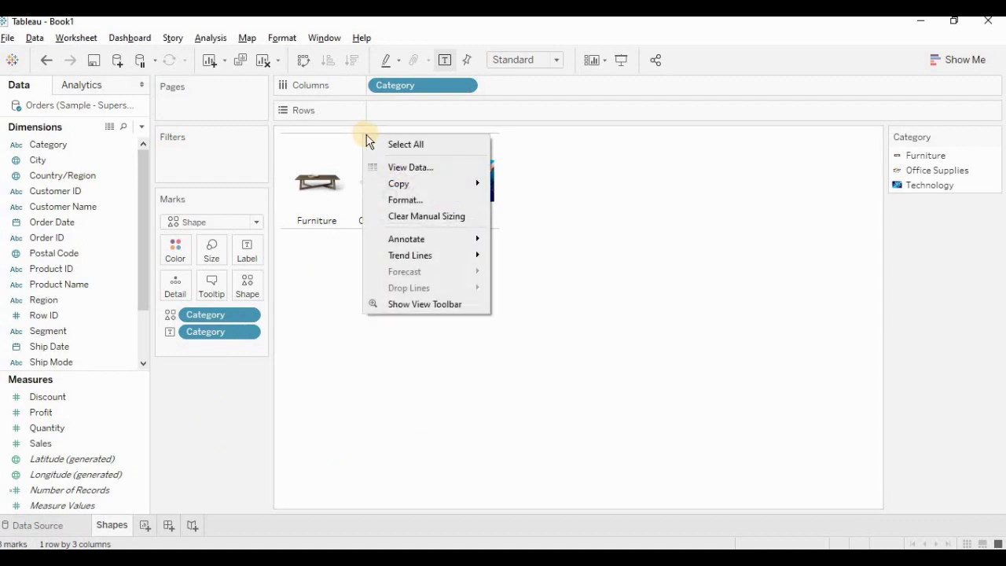
pyautogui.click(395, 201)
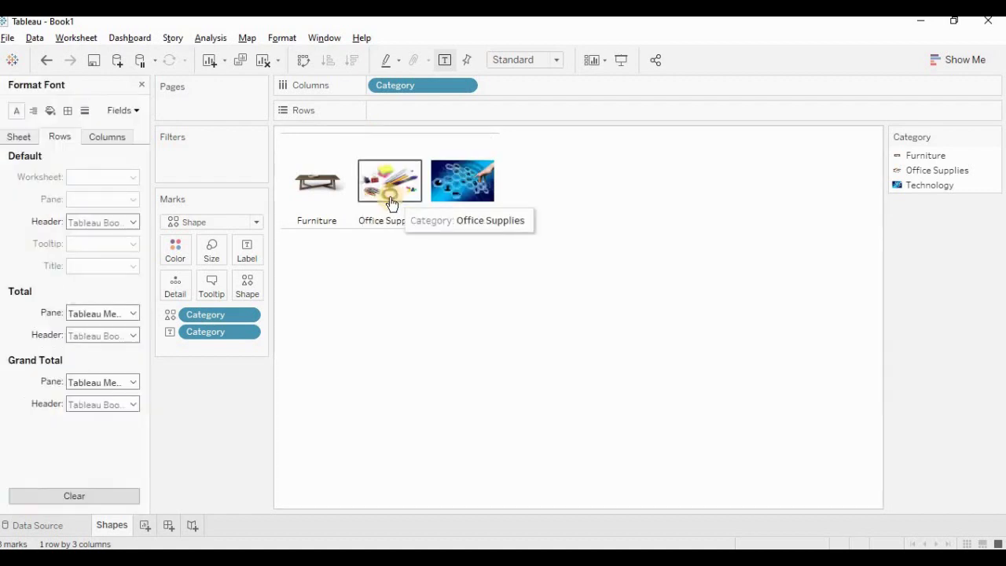
pyautogui.click(72, 109)
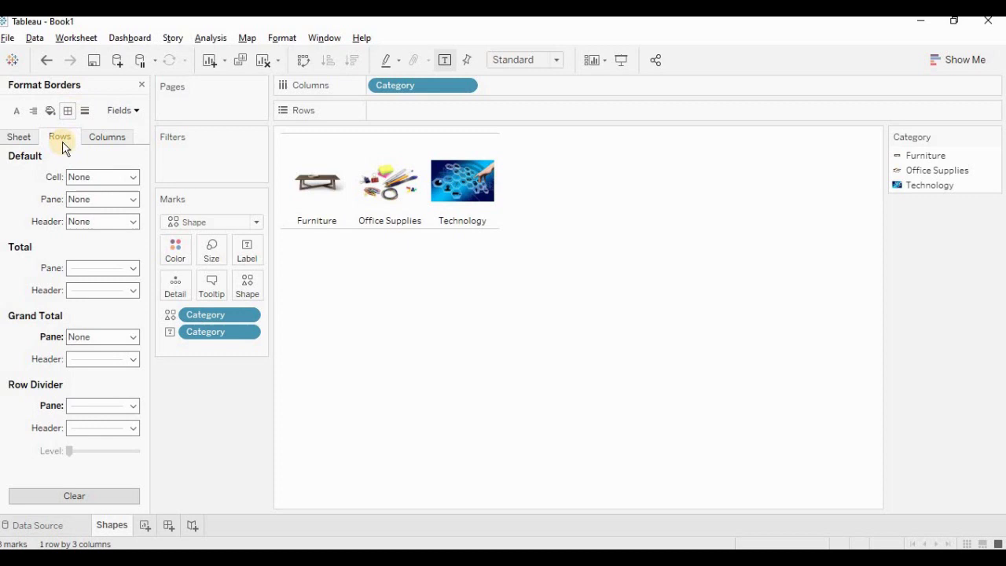
pyautogui.click(92, 406)
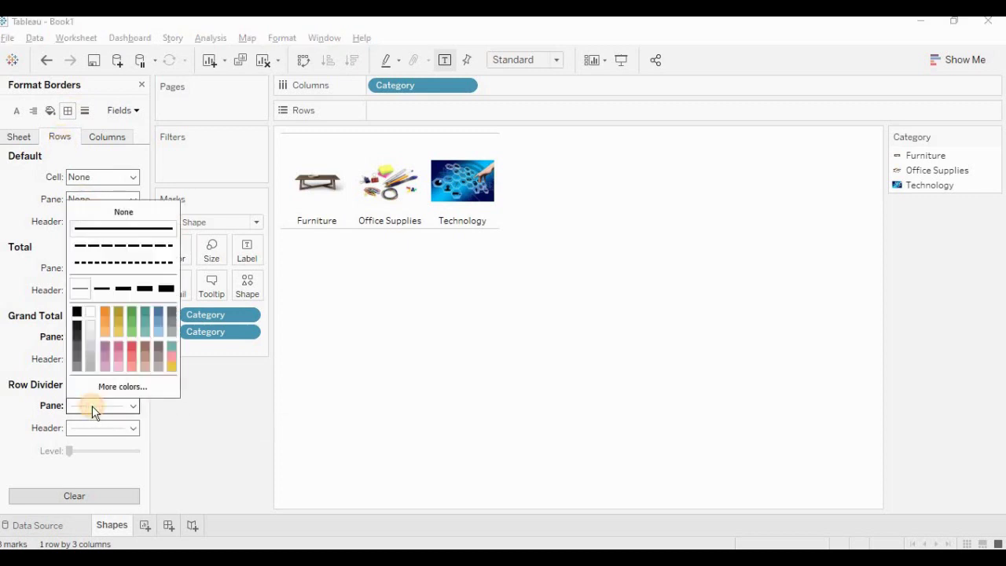
pyautogui.click(115, 210)
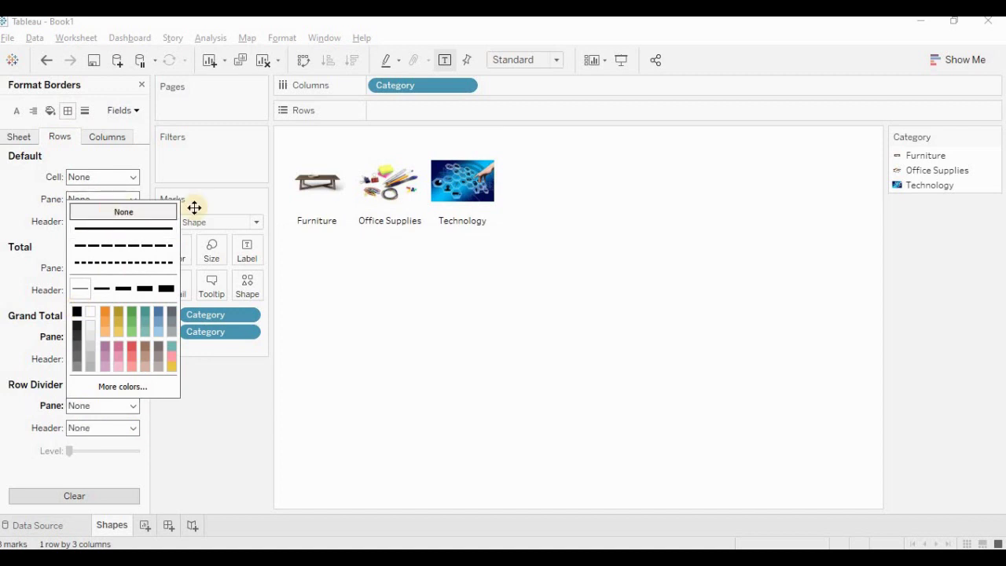
pyautogui.click(381, 321)
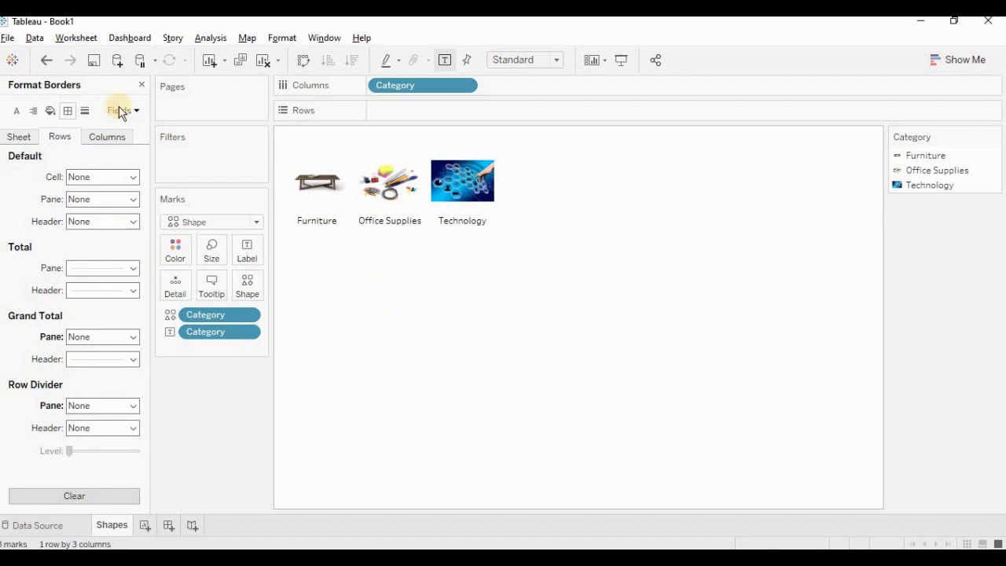
pyautogui.click(141, 84)
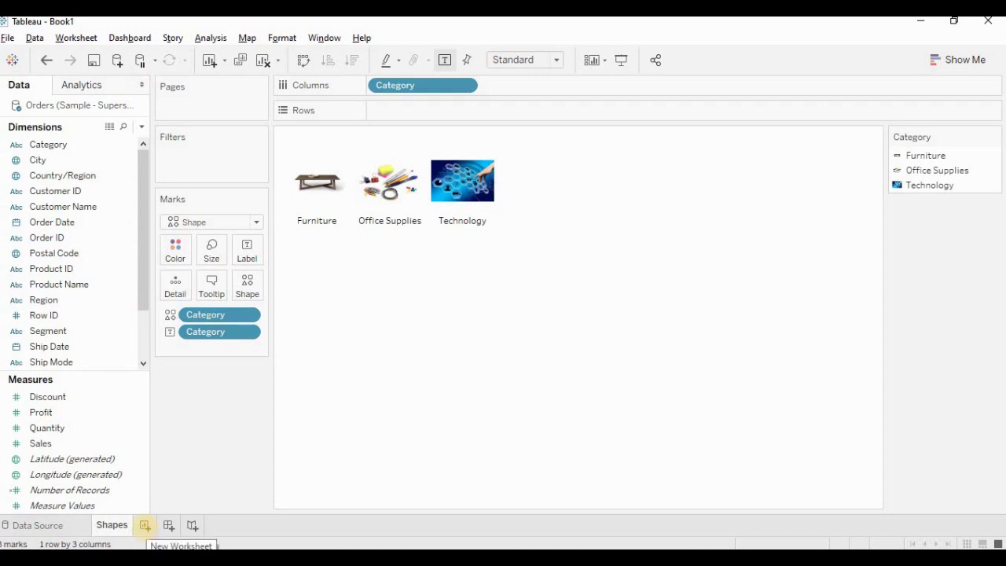
# Create a worksheet named 'Visualization' with Category and Sub-Category on Rows
pyautogui.click(145, 525)
pyautogui.doubleClick(147, 526)
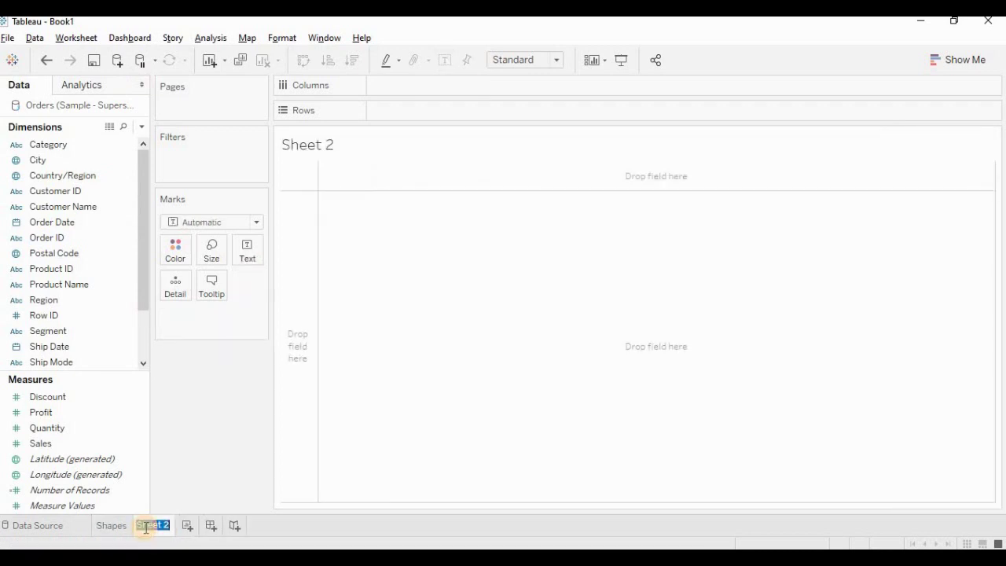
pyautogui.write('Visualization')
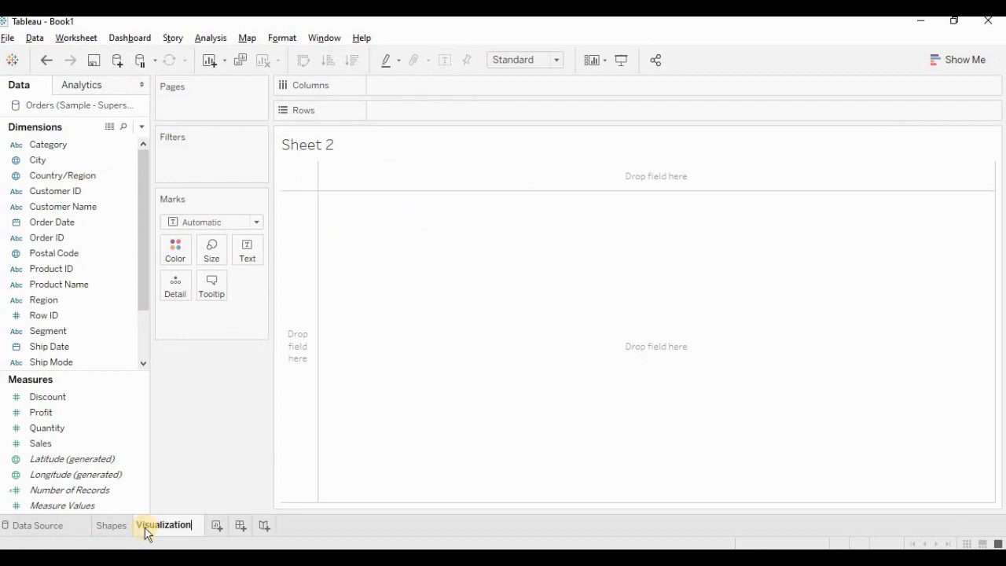
pyautogui.moveTo(48, 144); pyautogui.dragTo(416, 115)
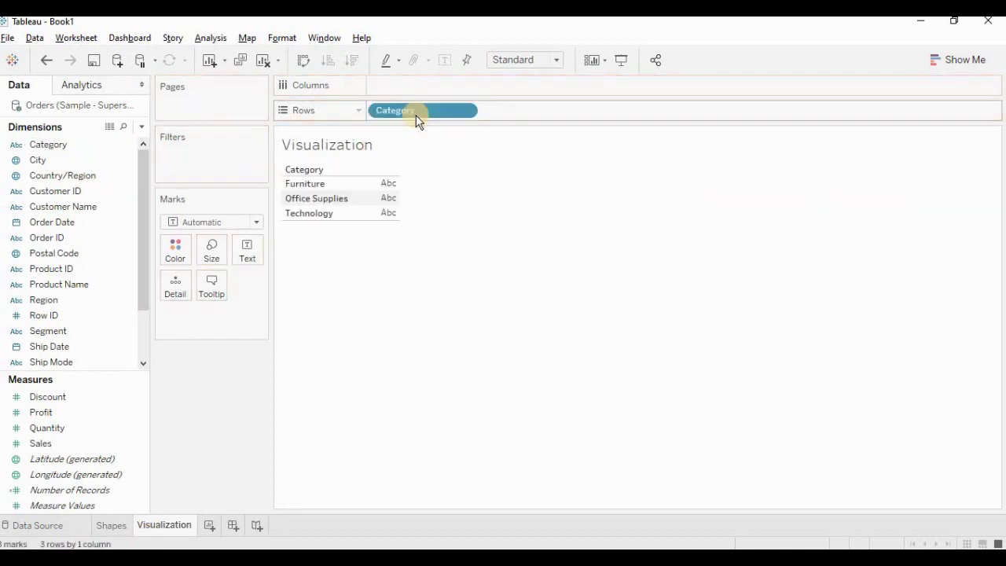
pyautogui.moveTo(140, 300); pyautogui.dragTo(140, 347)
pyautogui.moveTo(78, 334); pyautogui.dragTo(541, 116)
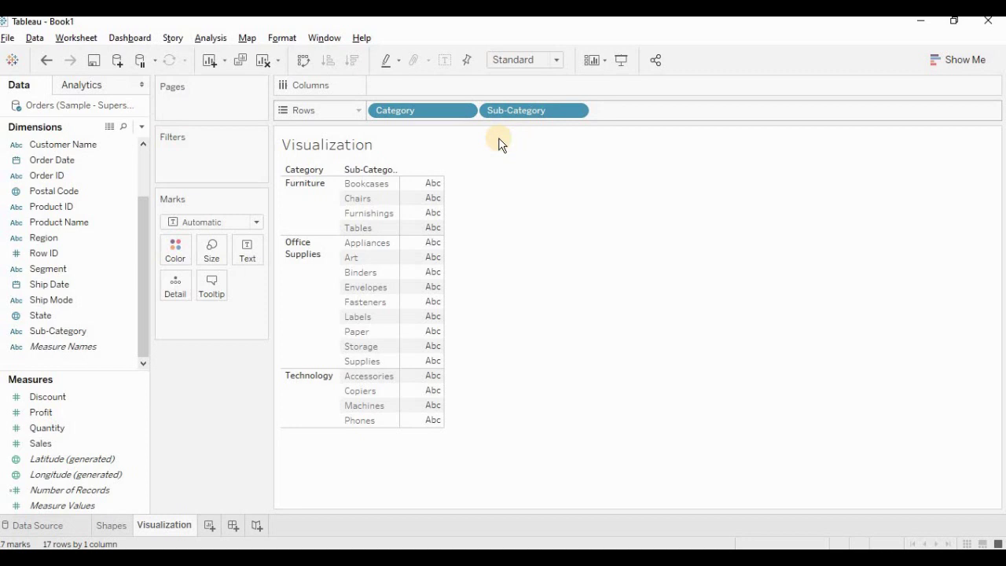
# Show SUM(Sales) as horizontal bars, coloured by Category and labelled with the sales values
pyautogui.doubleClick(66, 443)
pyautogui.click(953, 58)
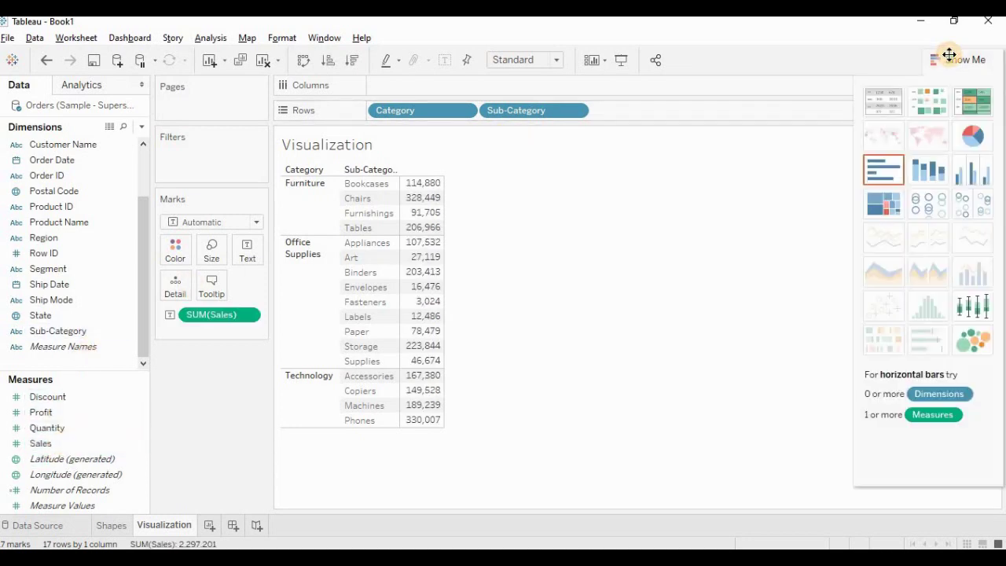
pyautogui.click(887, 165)
pyautogui.moveTo(148, 224); pyautogui.dragTo(156, 164)
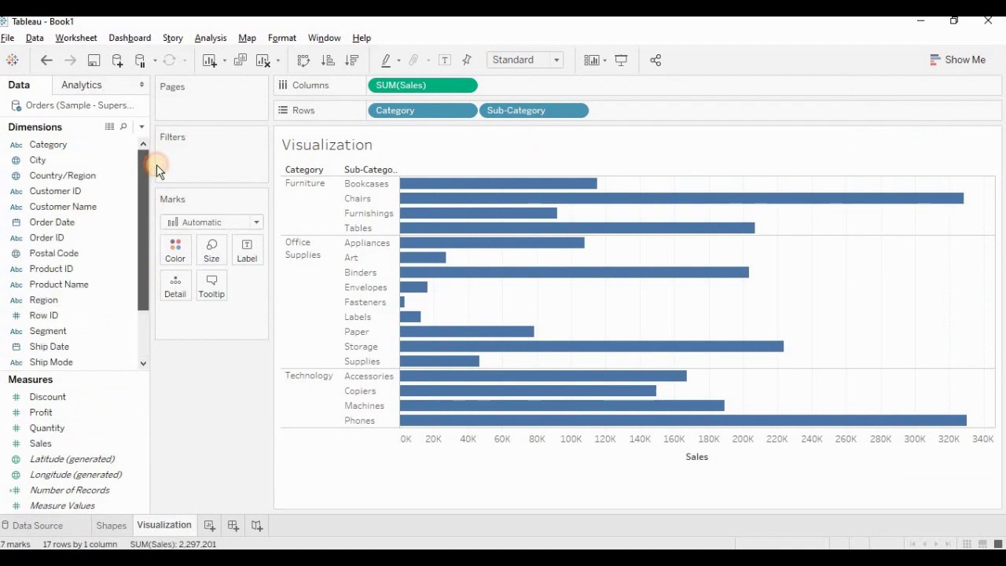
pyautogui.moveTo(82, 142); pyautogui.dragTo(177, 252)
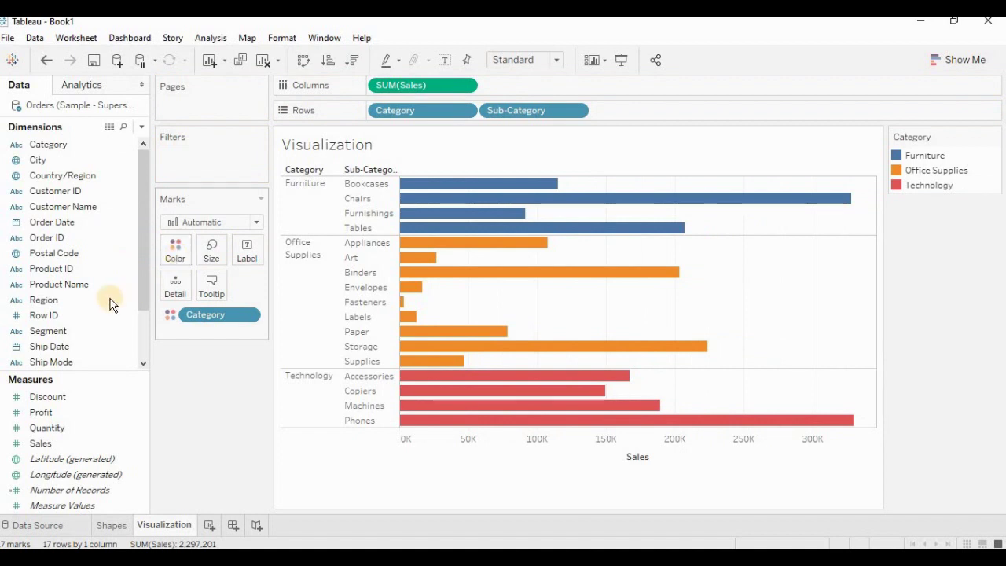
pyautogui.click(66, 446)
pyautogui.moveTo(66, 448); pyautogui.dragTo(251, 263)
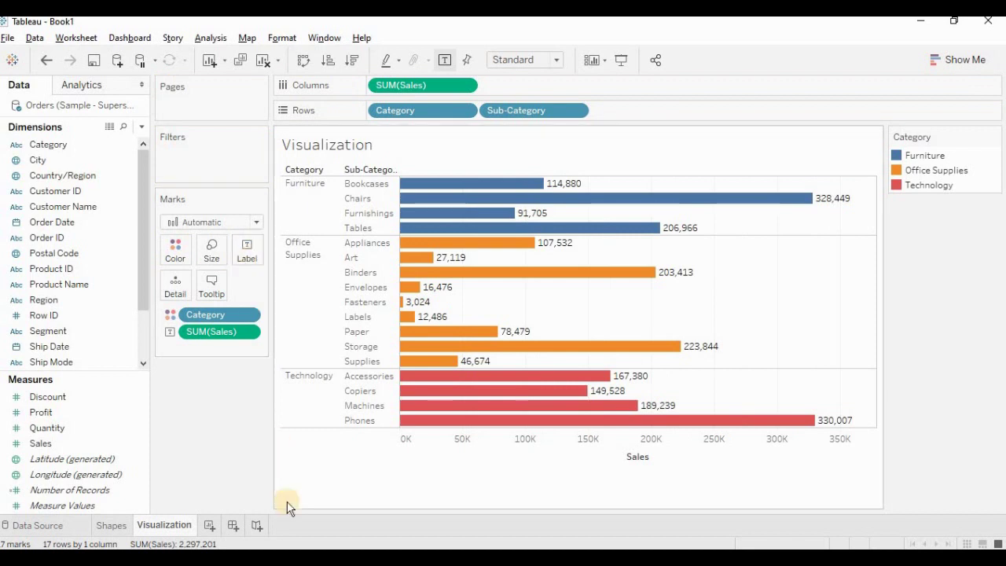
# Create a new dashboard with the Shapes images above the Visualization bar chart
pyautogui.click(233, 526)
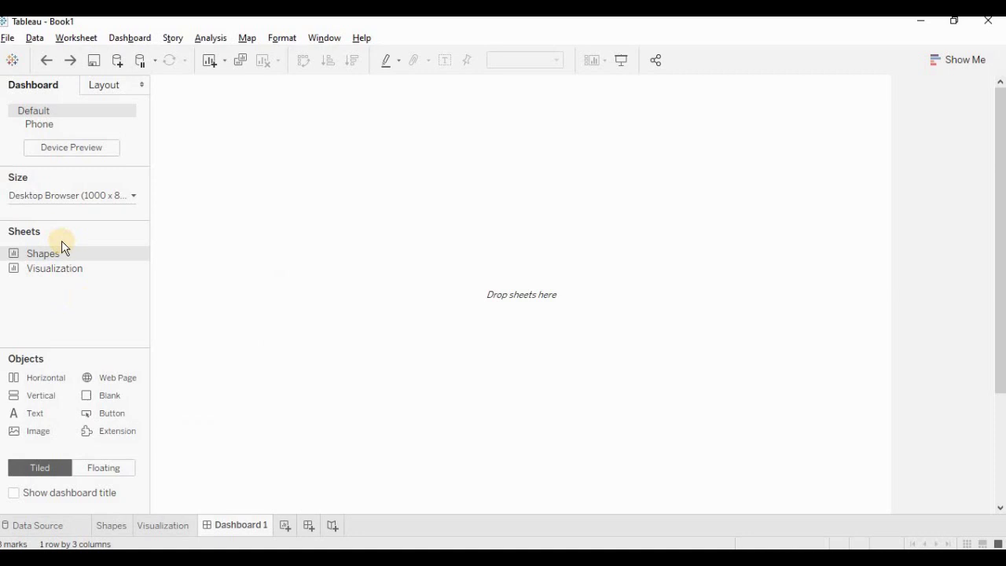
pyautogui.moveTo(62, 251); pyautogui.dragTo(237, 102)
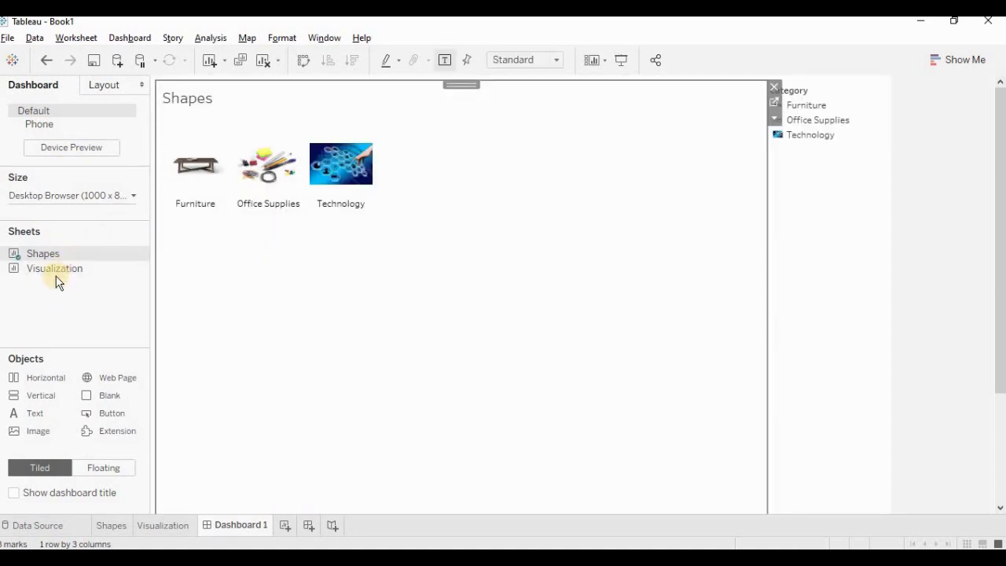
pyautogui.moveTo(59, 272)
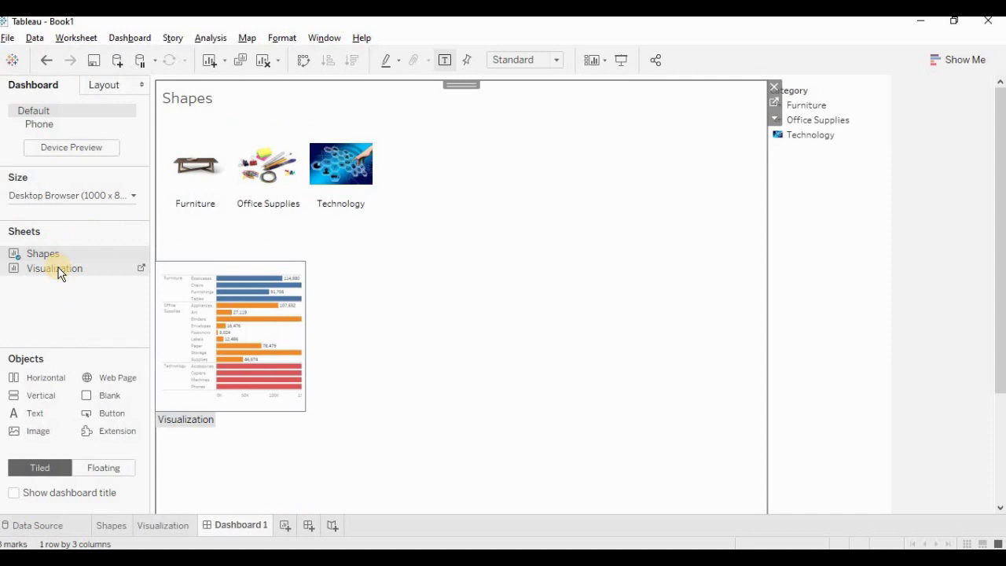
pyautogui.moveTo(59, 271)
pyautogui.mouseDown()
pyautogui.moveTo(314, 297)
pyautogui.moveTo(398, 293)
pyautogui.moveTo(402, 321)
pyautogui.moveTo(505, 388)
pyautogui.moveTo(457, 403)
pyautogui.mouseUp()
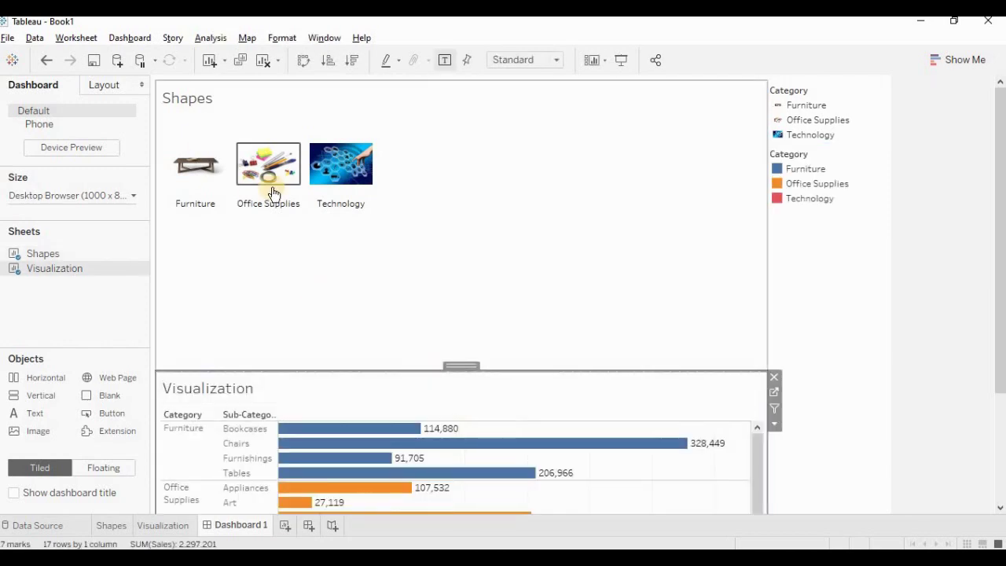
pyautogui.moveTo(373, 369); pyautogui.dragTo(369, 232)
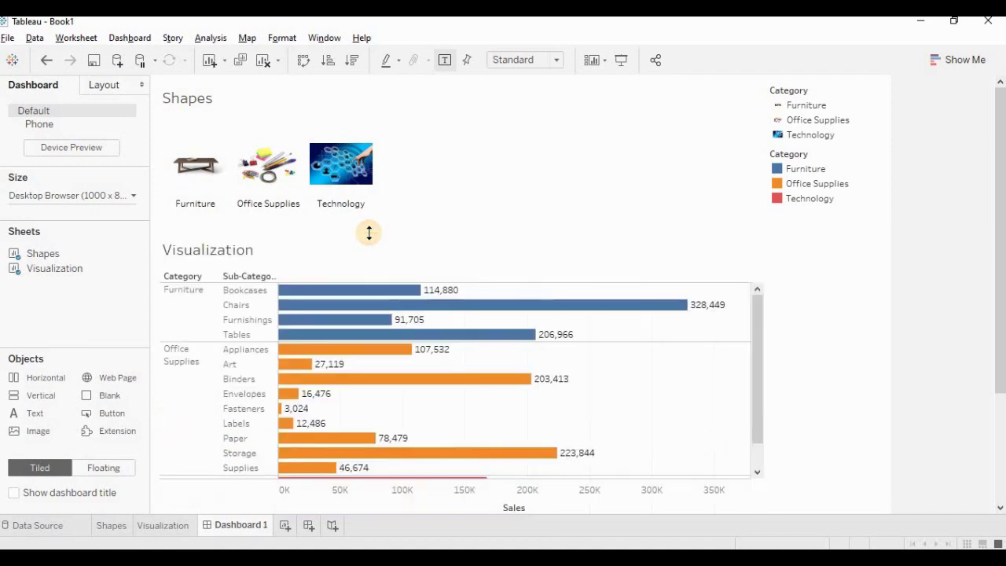
# Hide the titles of the Shapes sheet and the Visualization chart
pyautogui.click(175, 95)
pyautogui.rightClick(176, 98)
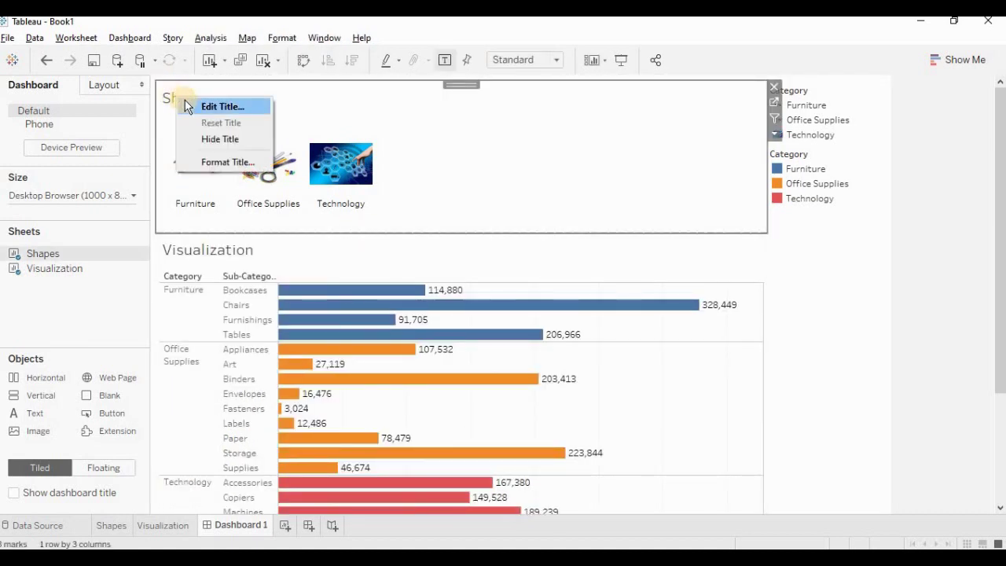
pyautogui.click(220, 139)
pyautogui.rightClick(218, 249)
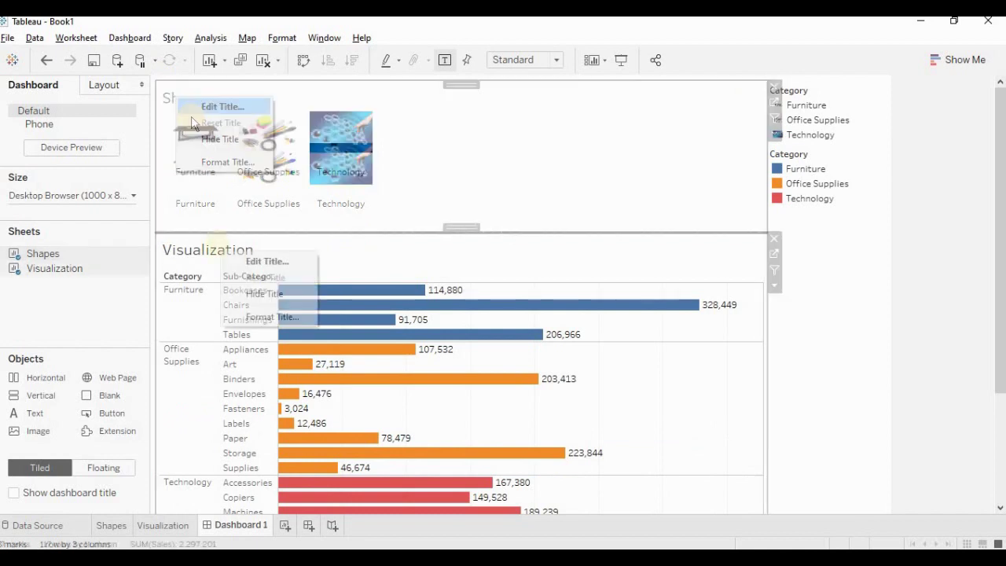
pyautogui.click(240, 295)
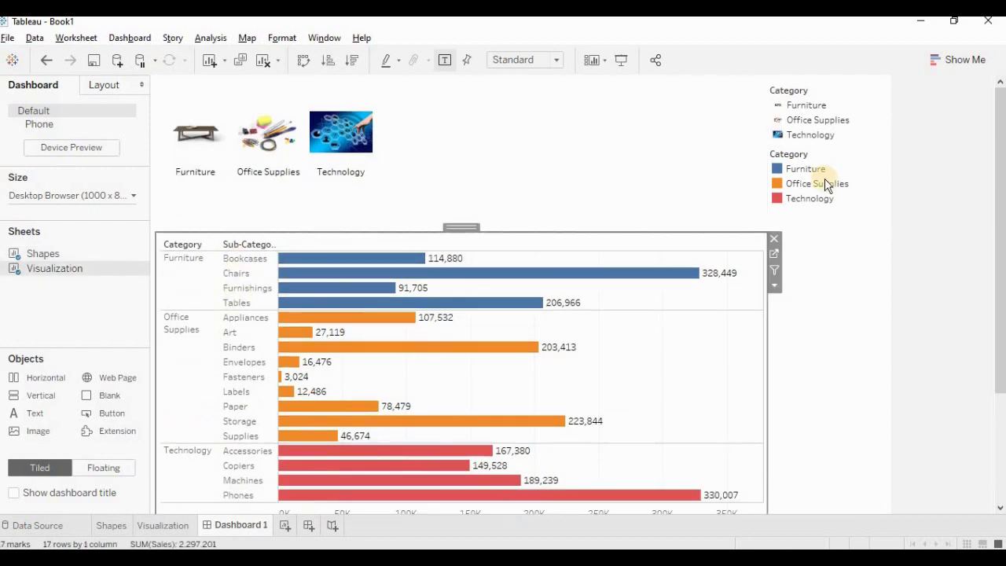
# Remove the category image and colour legends and enlarge the chart to show the Sales axis
pyautogui.click(831, 90)
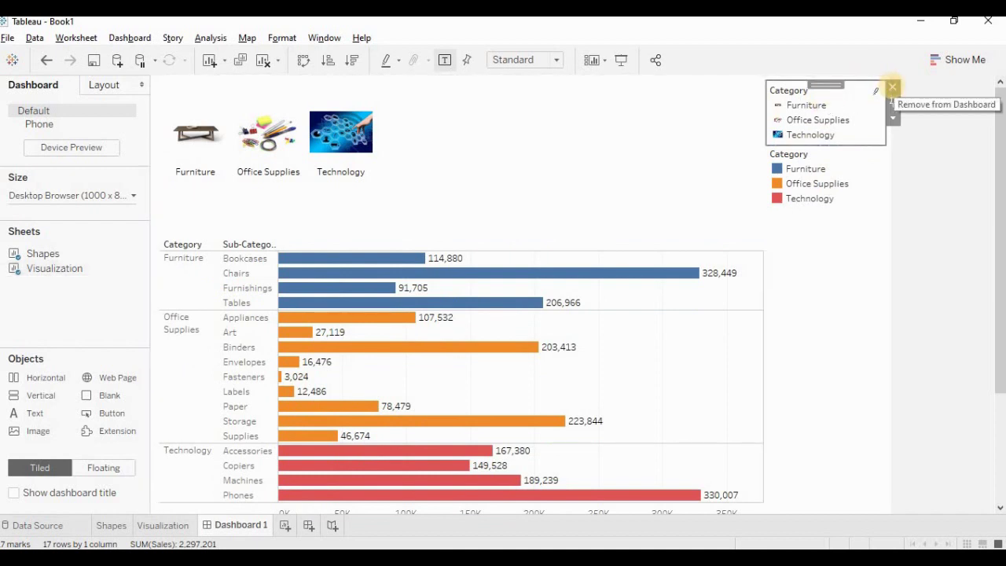
pyautogui.click(892, 87)
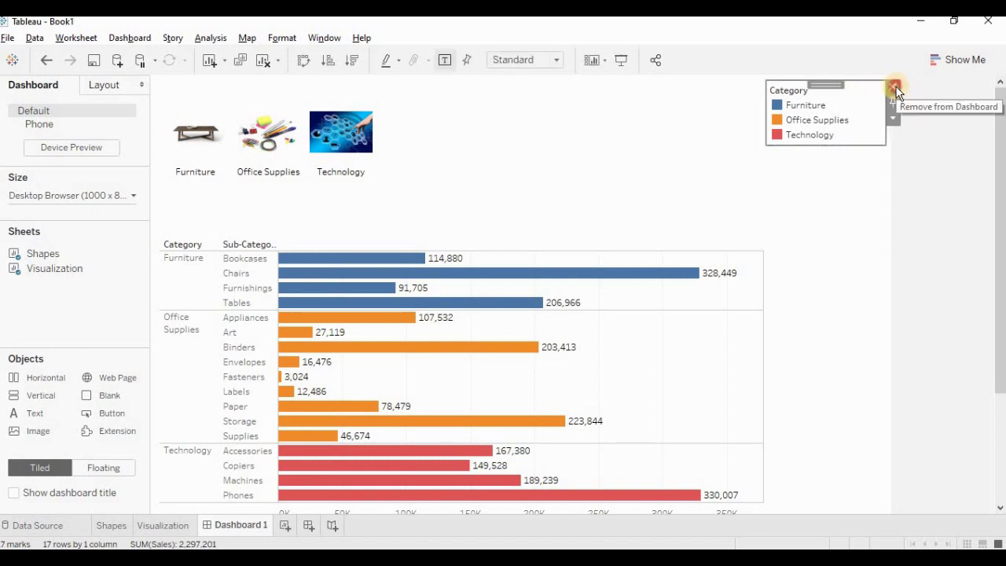
pyautogui.click(894, 88)
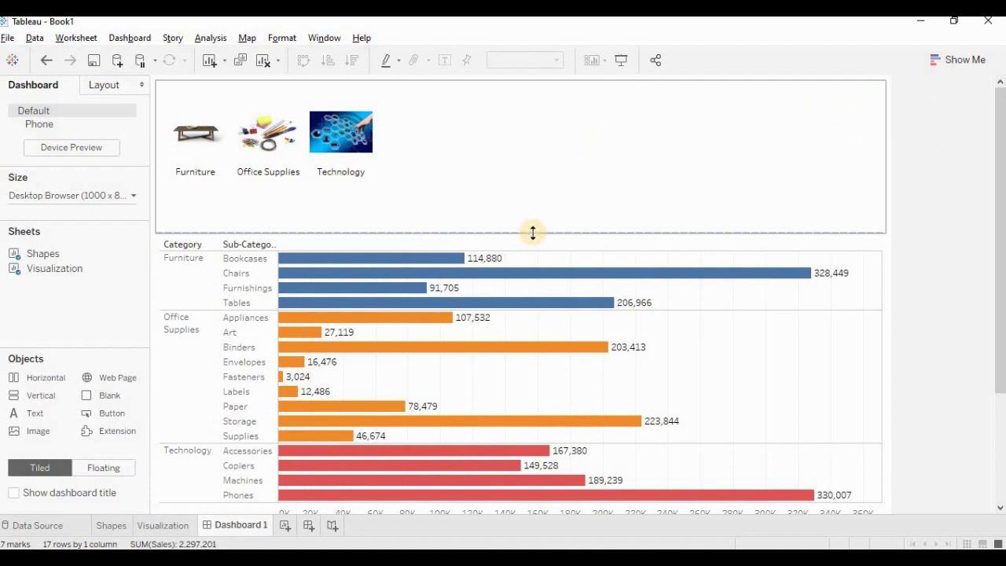
pyautogui.moveTo(533, 232); pyautogui.dragTo(532, 194)
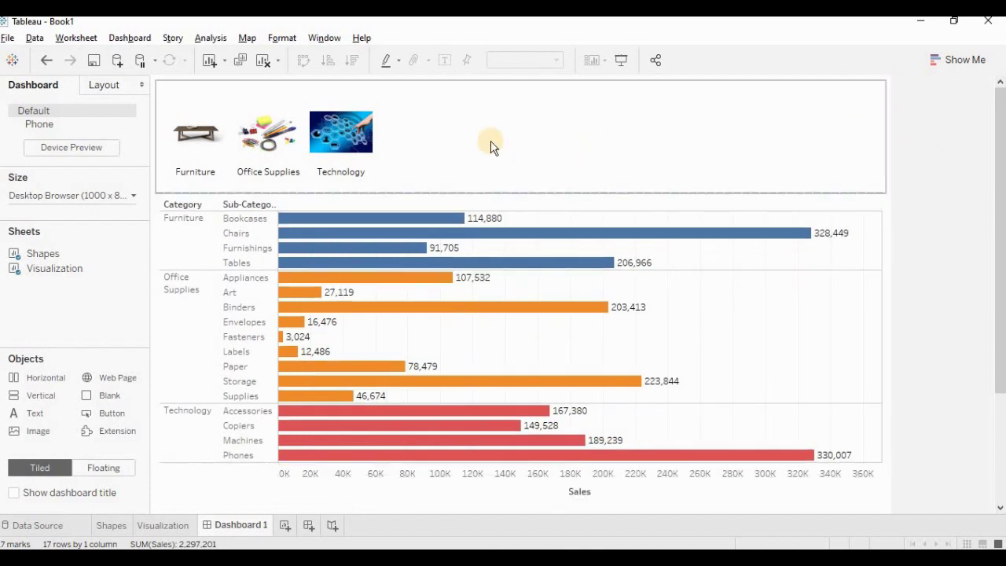
# Use the category images as a filter, testing Technology, Office Supplies, then Furniture
pyautogui.click(490, 142)
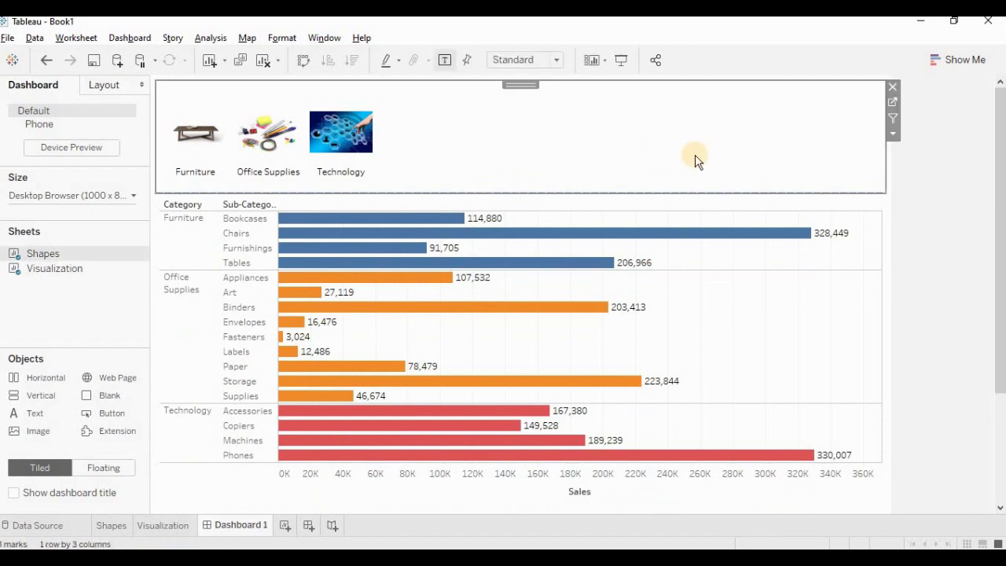
pyautogui.click(893, 119)
pyautogui.click(358, 141)
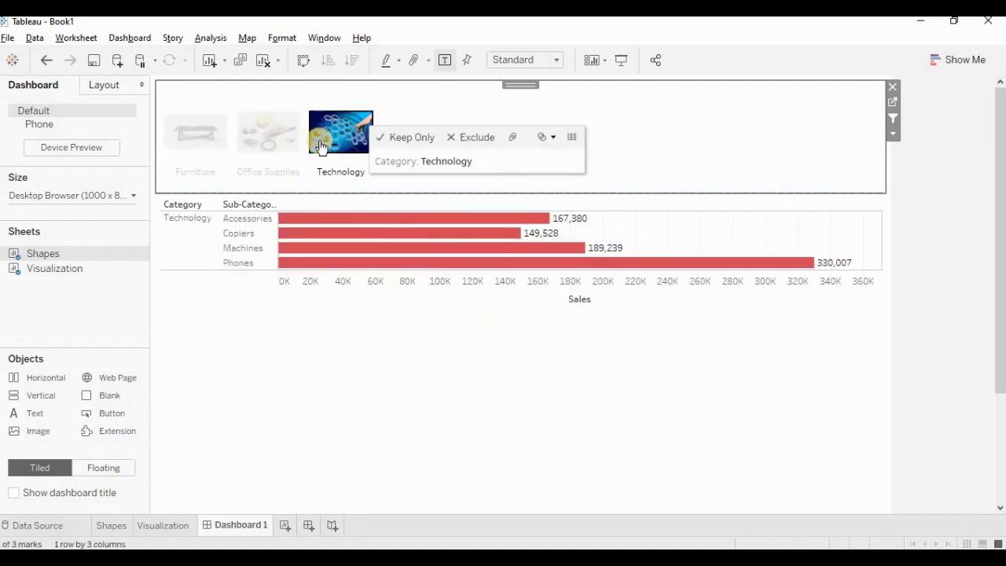
pyautogui.click(264, 142)
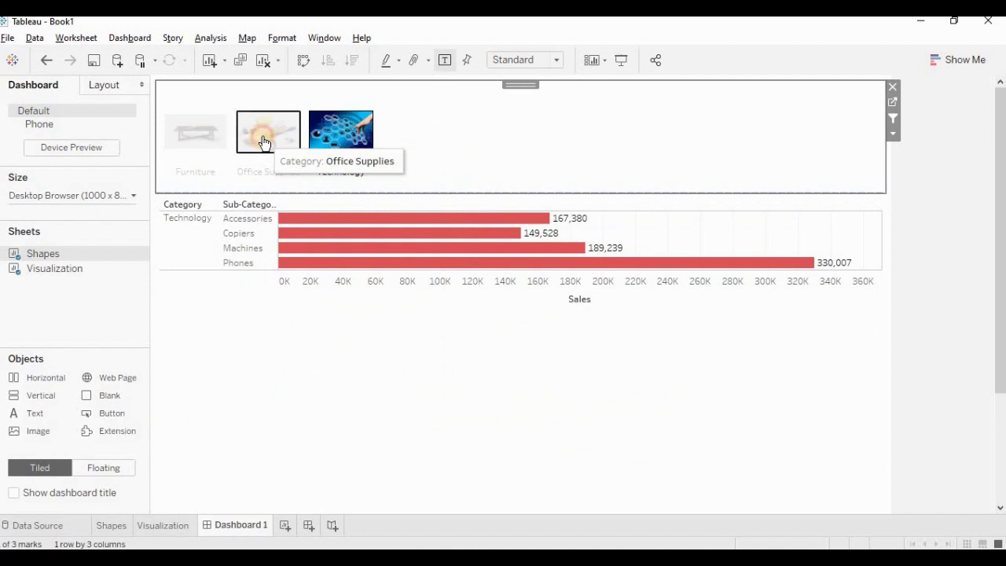
pyautogui.click(196, 140)
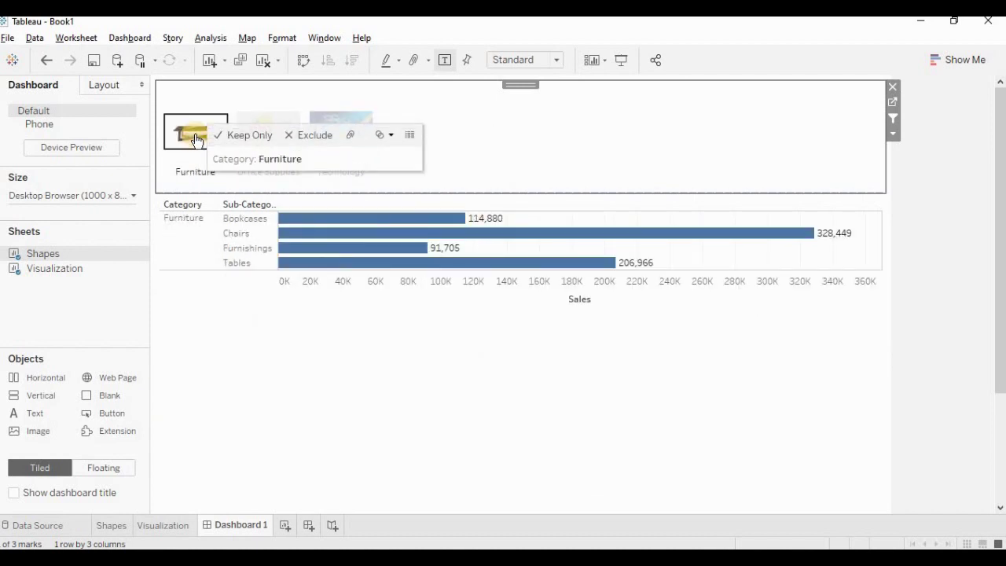
pyautogui.click(357, 335)
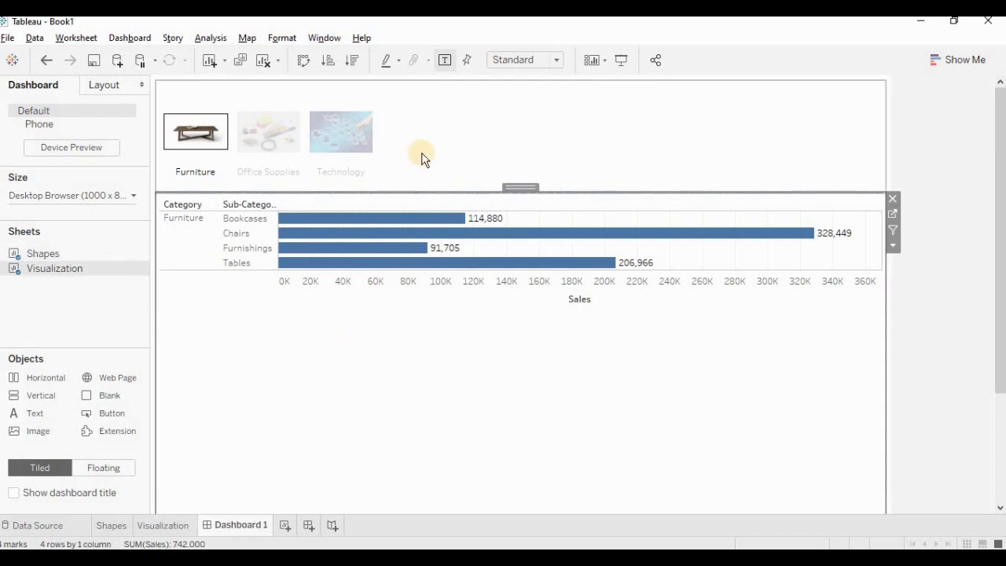